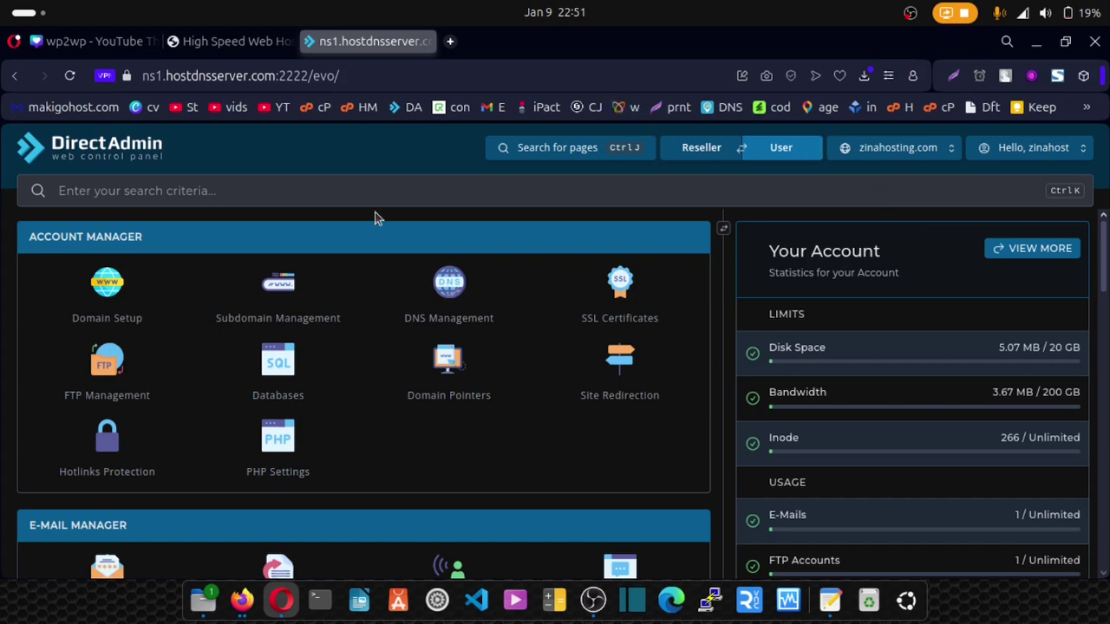
- Start a new WordPress install from WordPress Manager by Softaculous and open the Choose Domain list
scroll(384, 266, down, 7)
scroll(386, 273, down, 10)
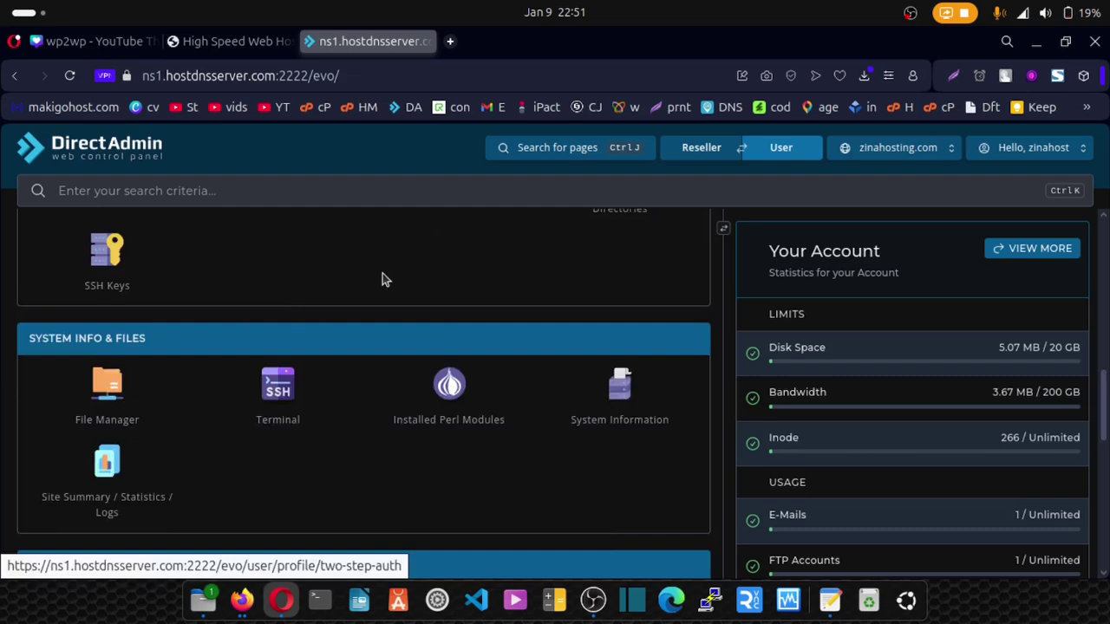
scroll(384, 279, up, 3)
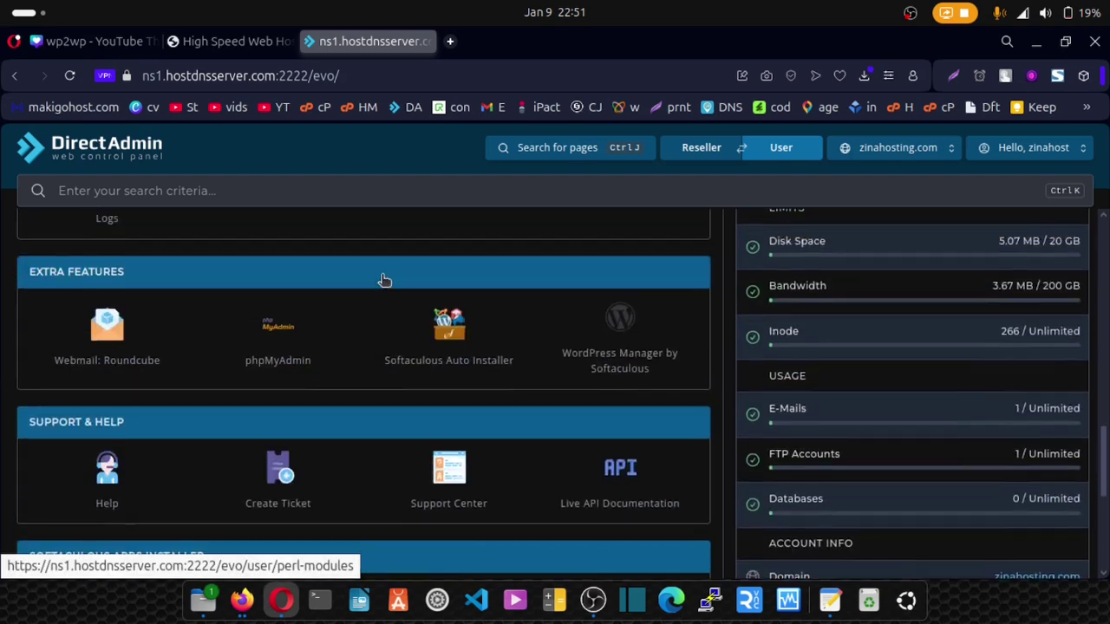
click(623, 326)
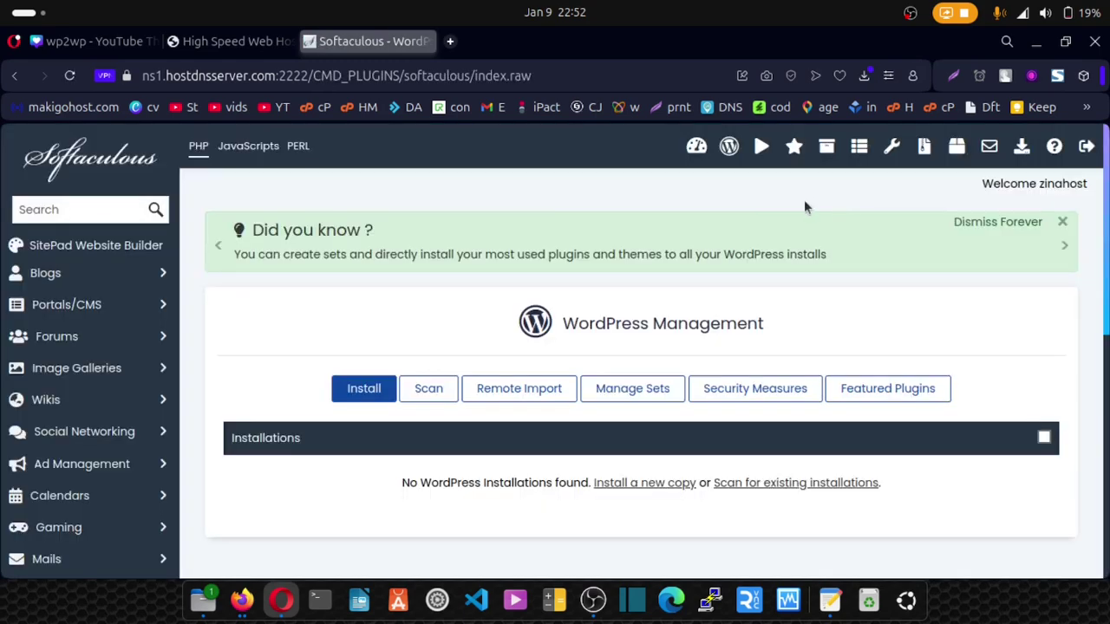
click(367, 392)
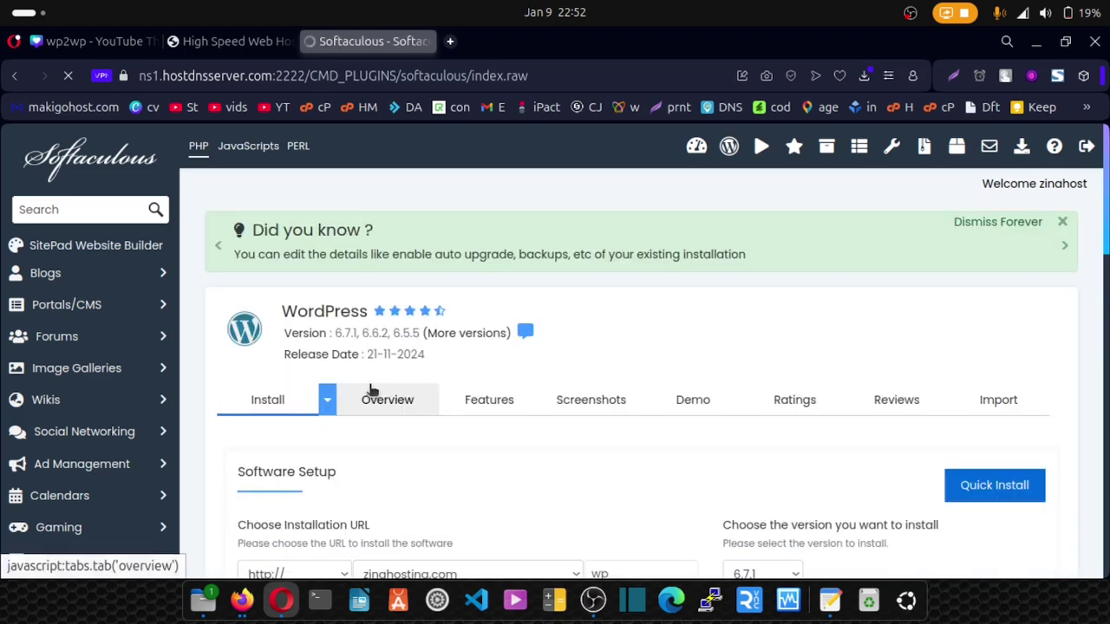
scroll(370, 390, down, 3)
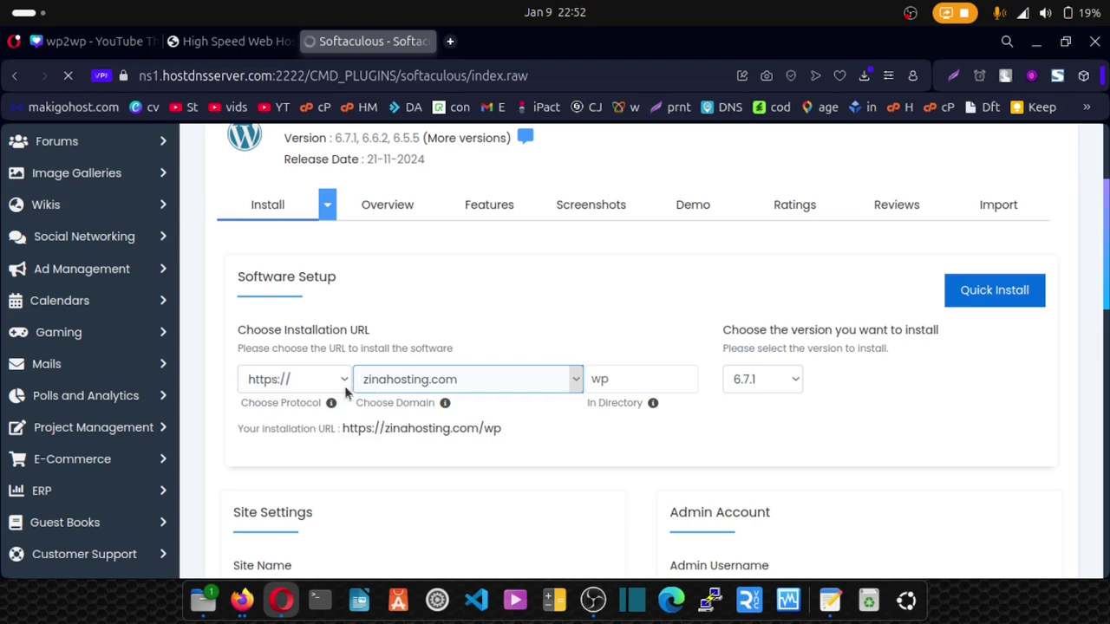
click(395, 386)
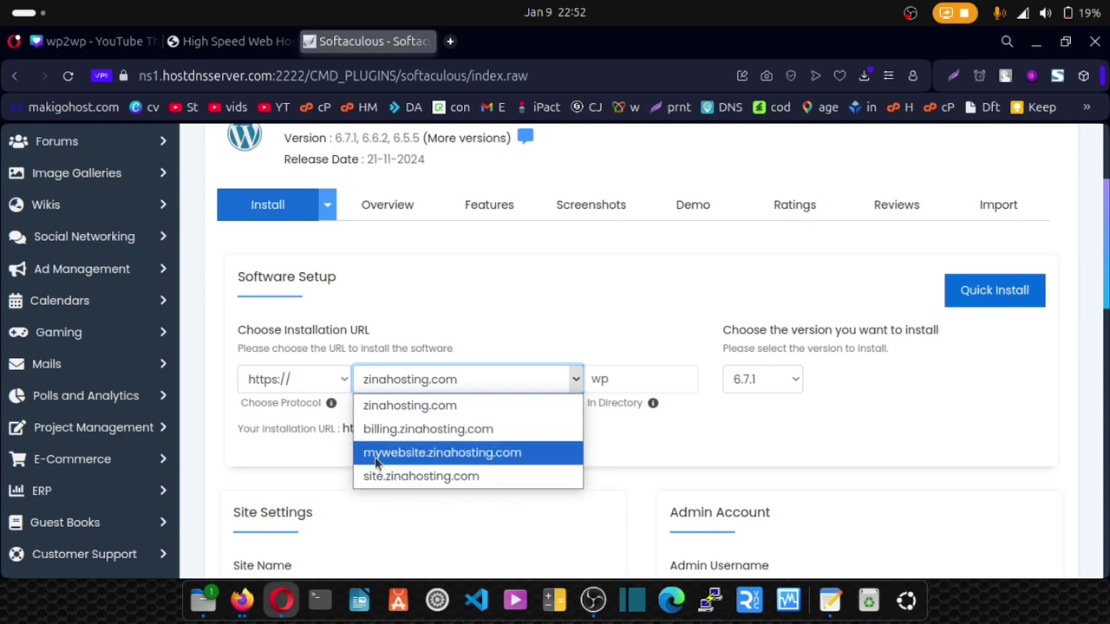
- Choose mywebsite.zinahosting.com as the domain and clear the 'wp' directory to install at root
click(399, 454)
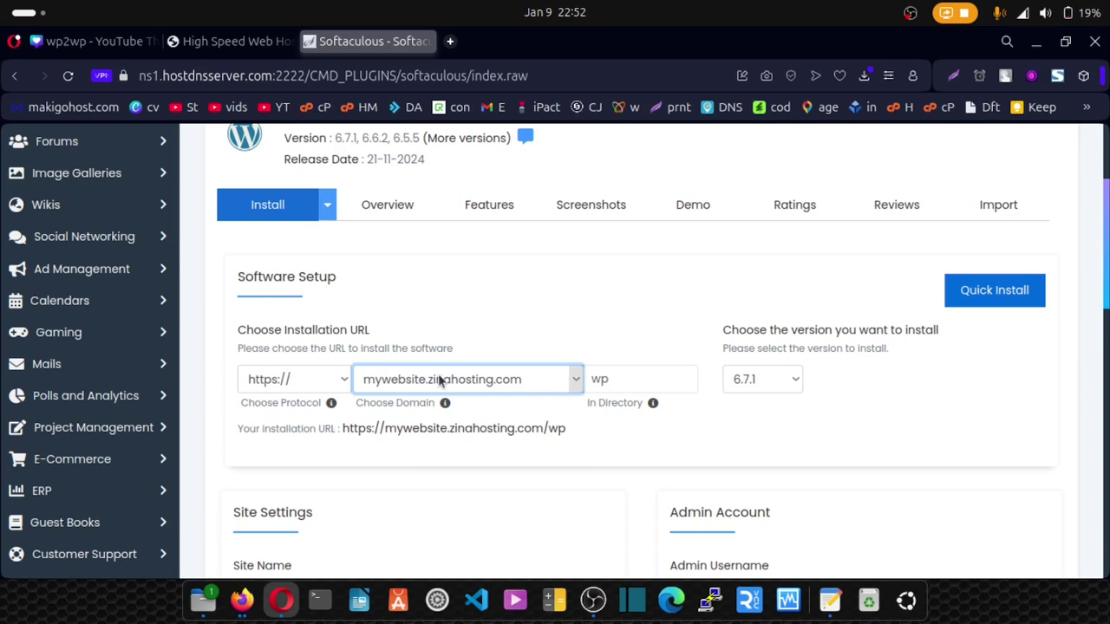
double_click(656, 379)
key(BackSpace)
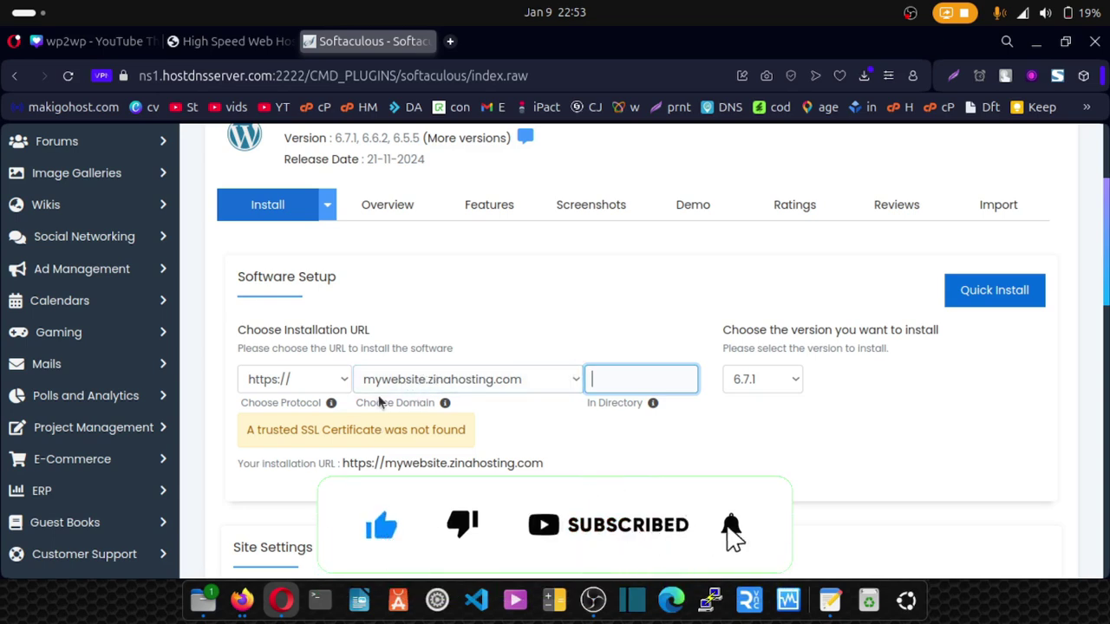
scroll(462, 380, down, 2)
scroll(676, 399, down, 2)
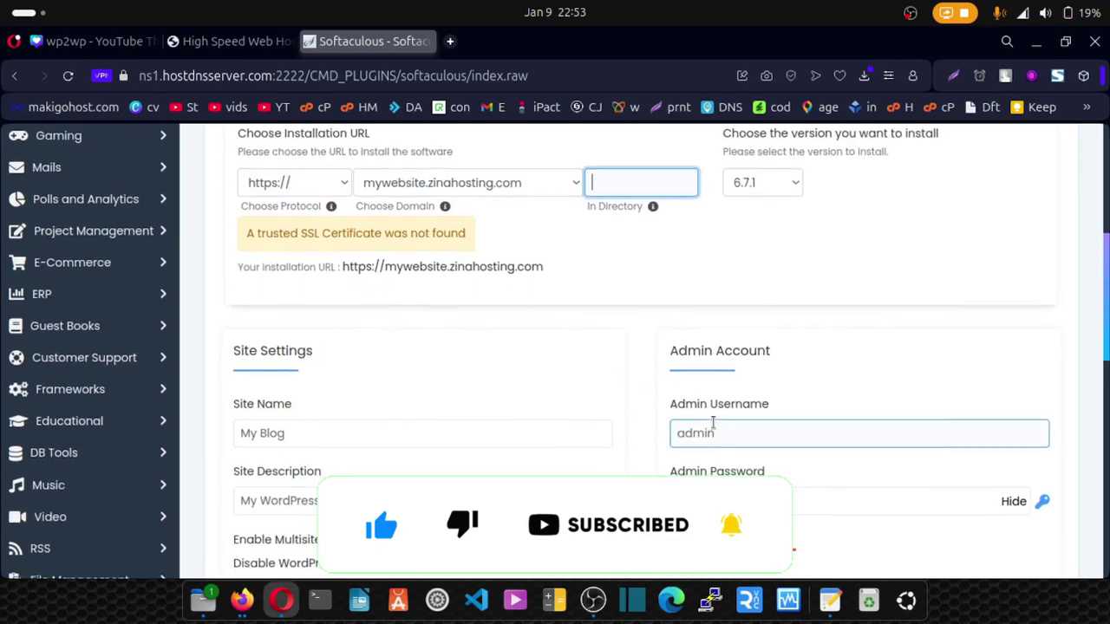
click(272, 216)
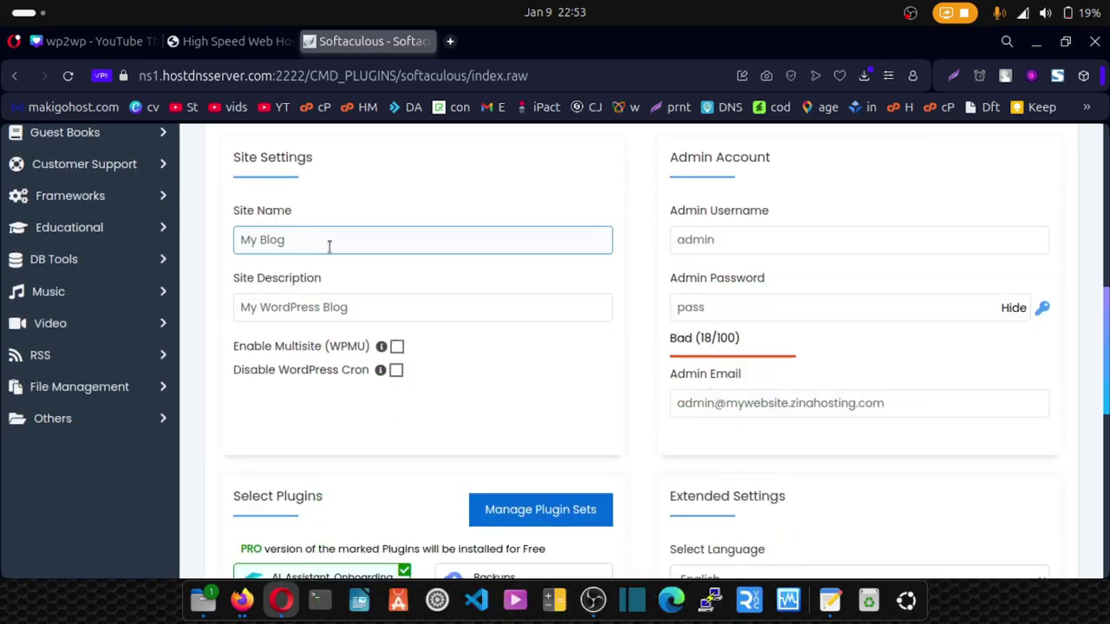
click(268, 293)
click(692, 230)
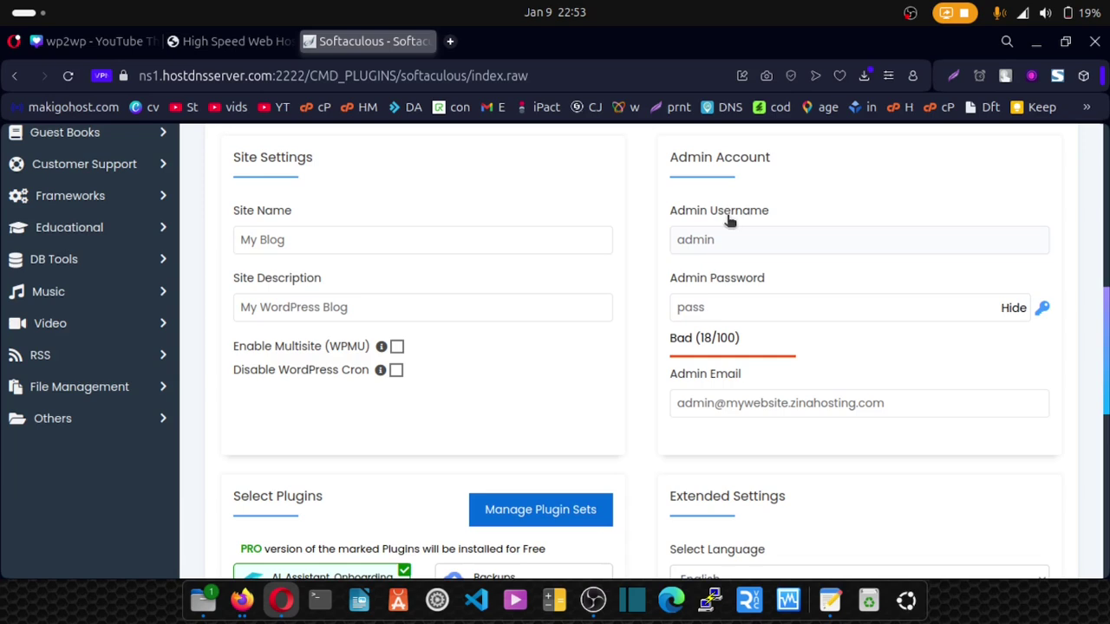
click(685, 295)
click(711, 239)
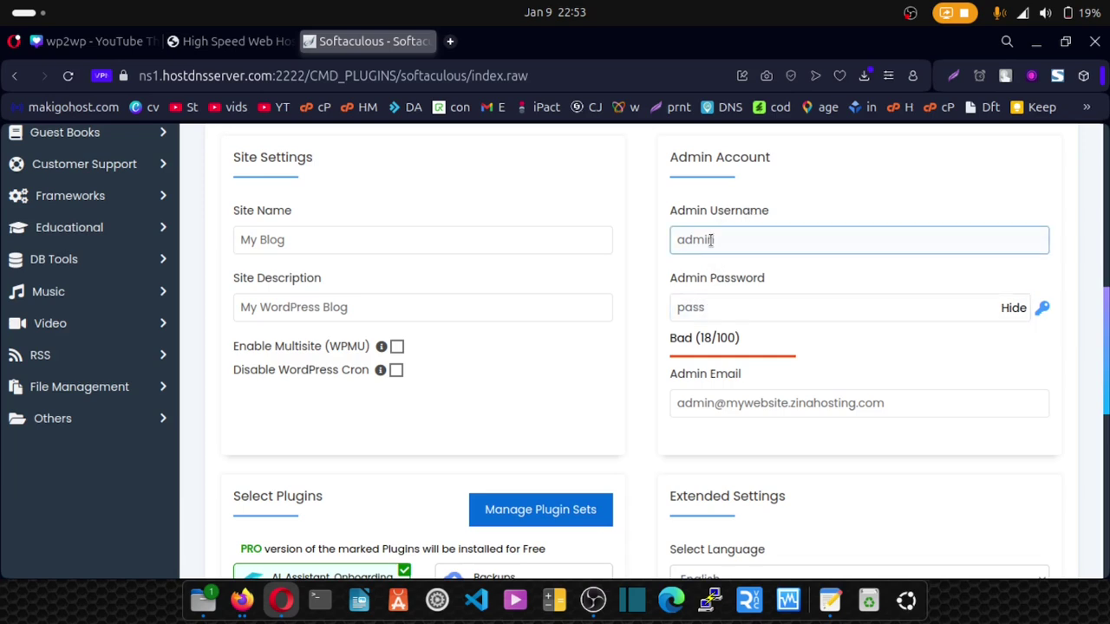
click(711, 279)
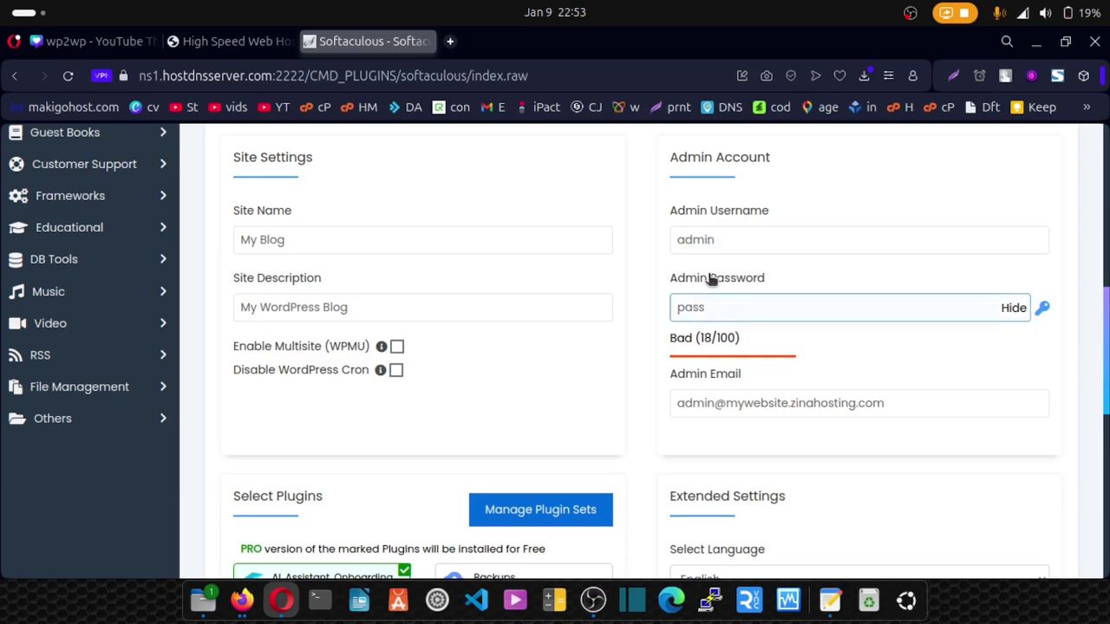
click(695, 381)
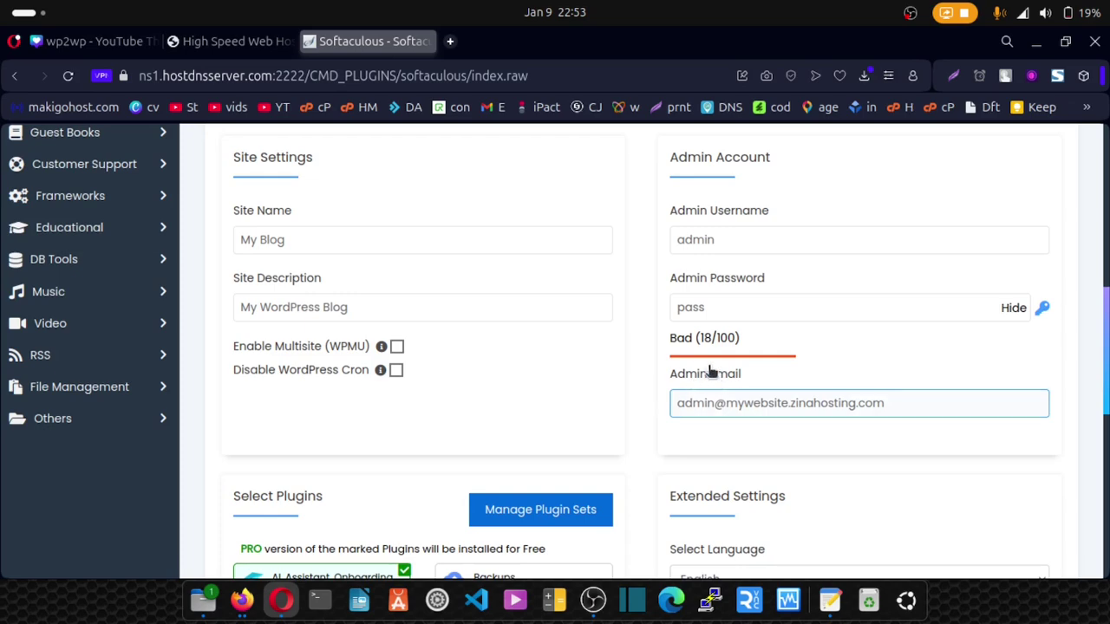
scroll(774, 407, down, 5)
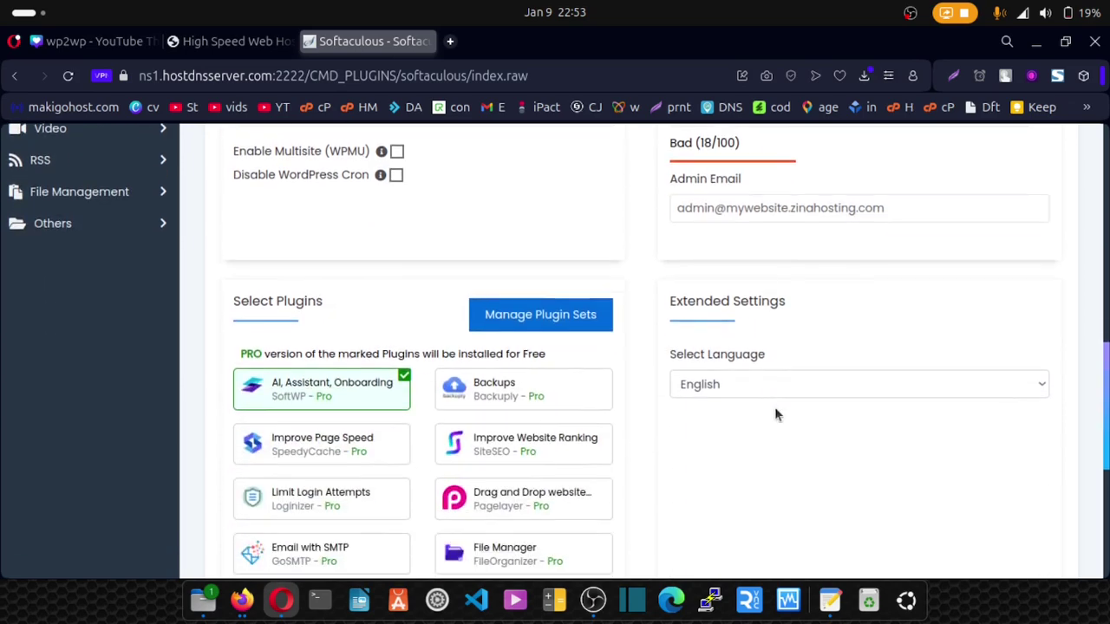
scroll(762, 422, down, 1)
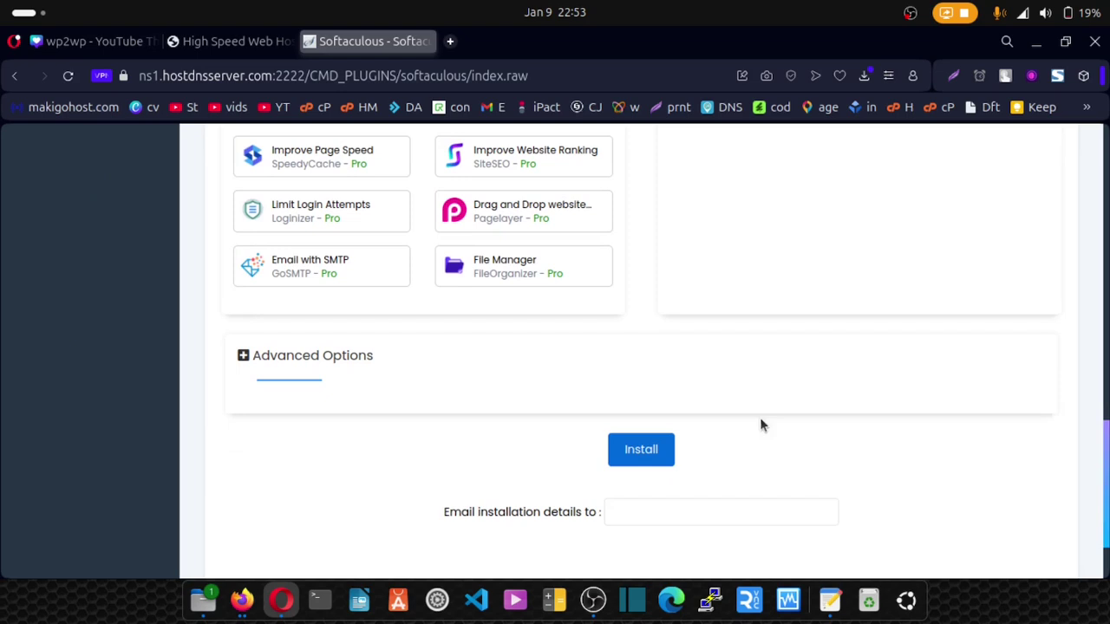
scroll(639, 460, down, 1)
click(621, 419)
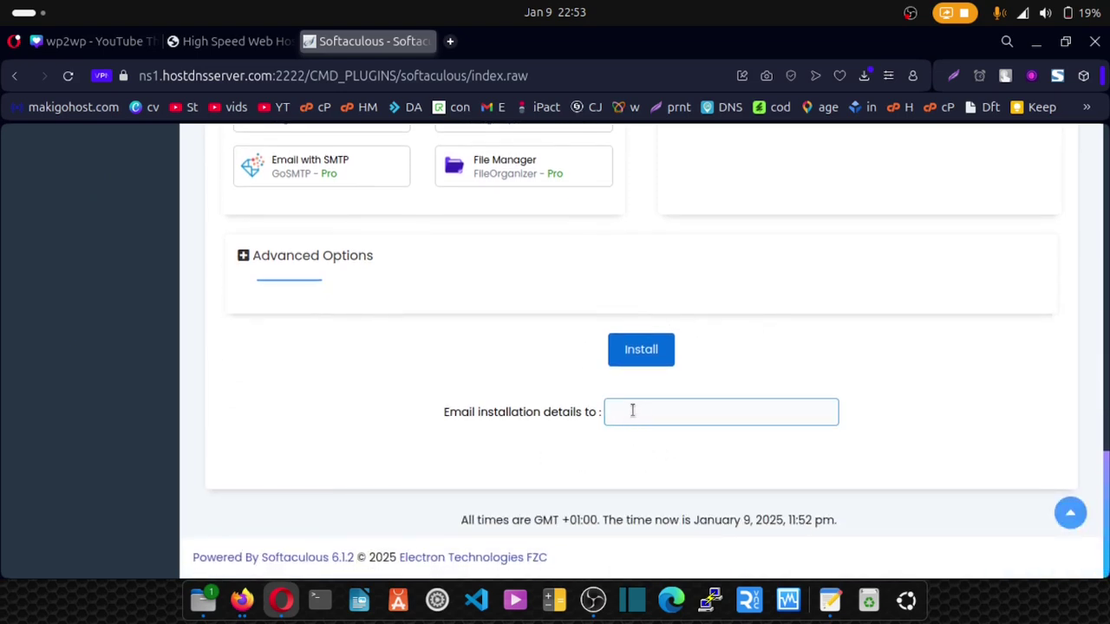
click(552, 404)
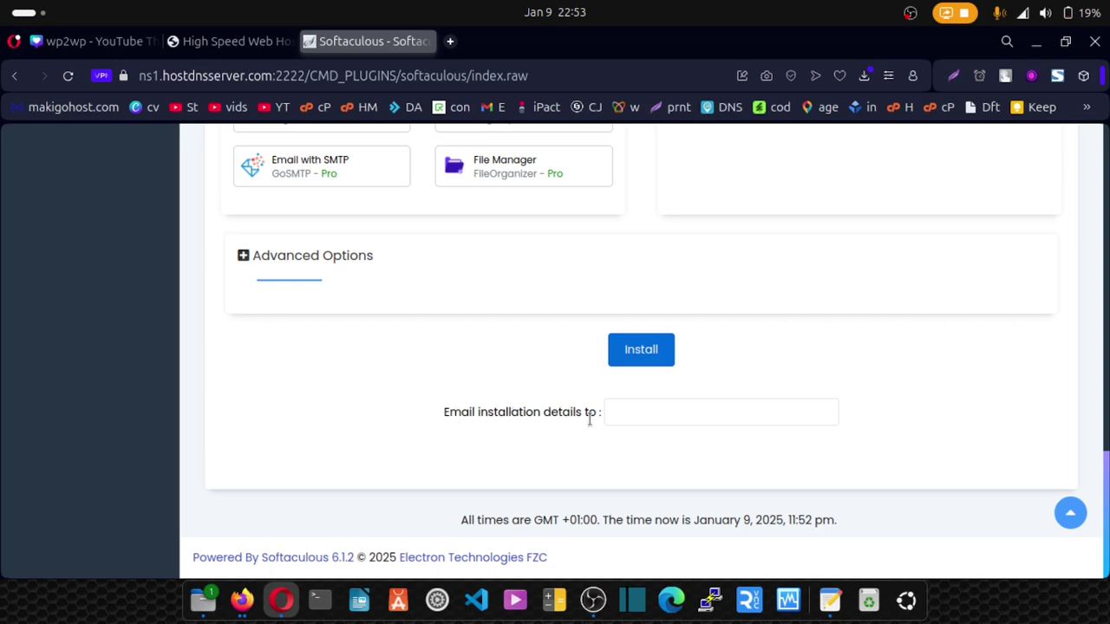
click(679, 414)
click(669, 396)
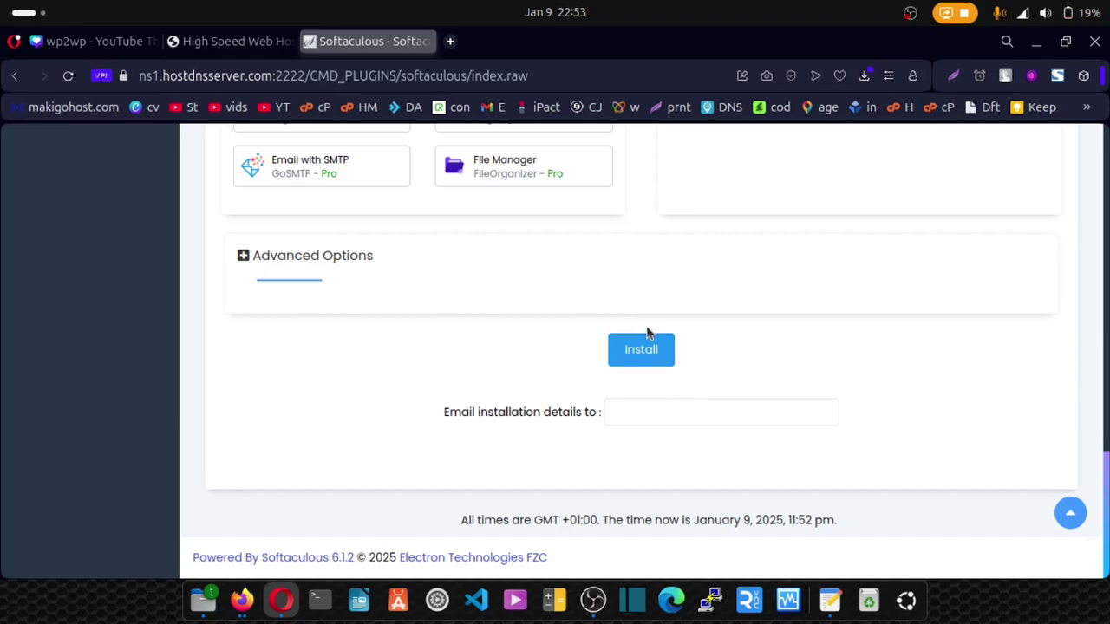
scroll(641, 312, up, 3)
scroll(630, 286, up, 6)
click(630, 286)
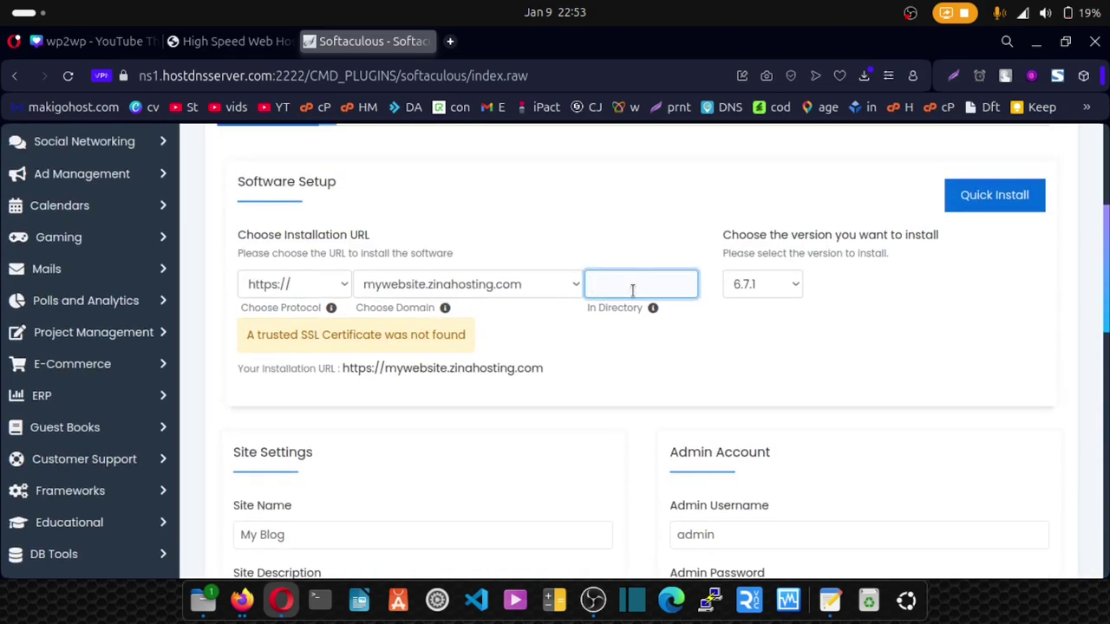
scroll(620, 340, down, 3)
scroll(619, 345, up, 4)
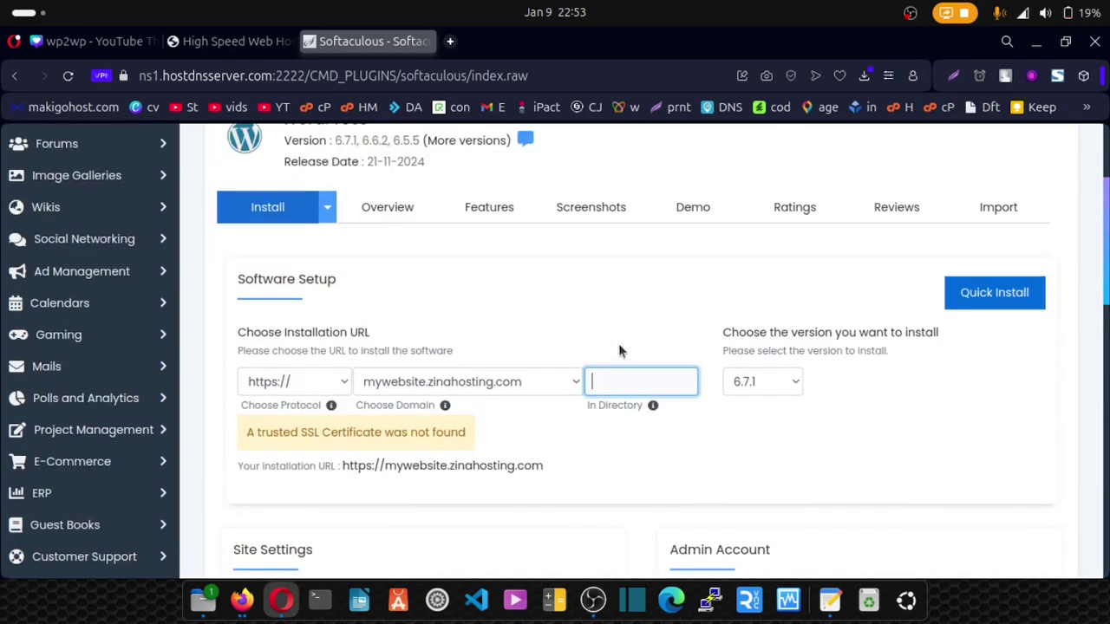
scroll(619, 347, down, 1)
scroll(618, 350, down, 6)
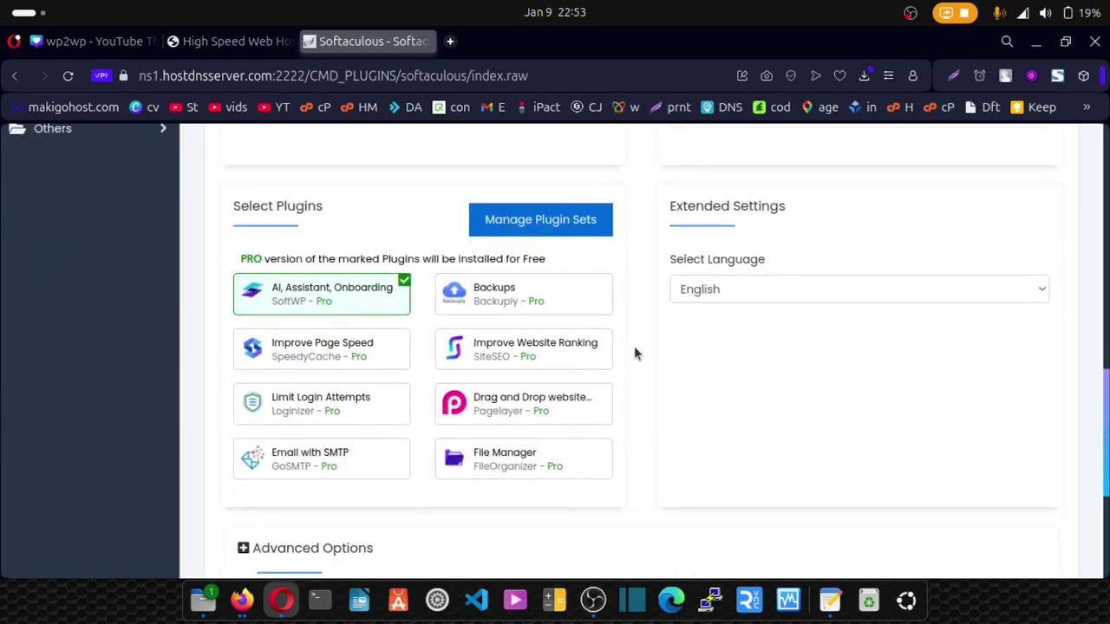
scroll(634, 345, up, 2)
scroll(681, 390, down, 5)
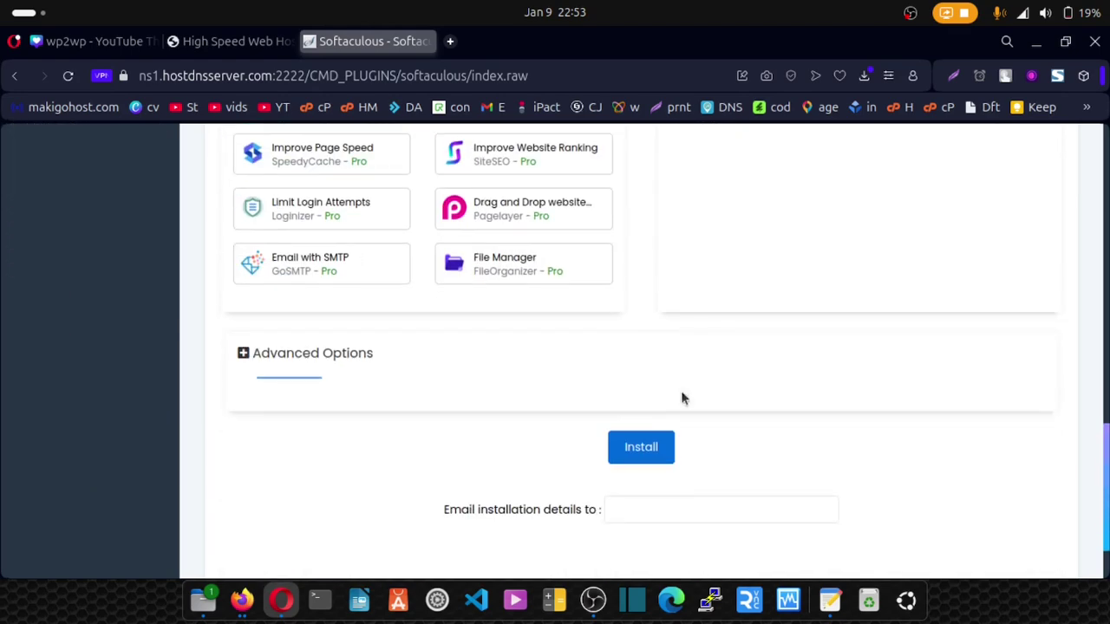
click(635, 464)
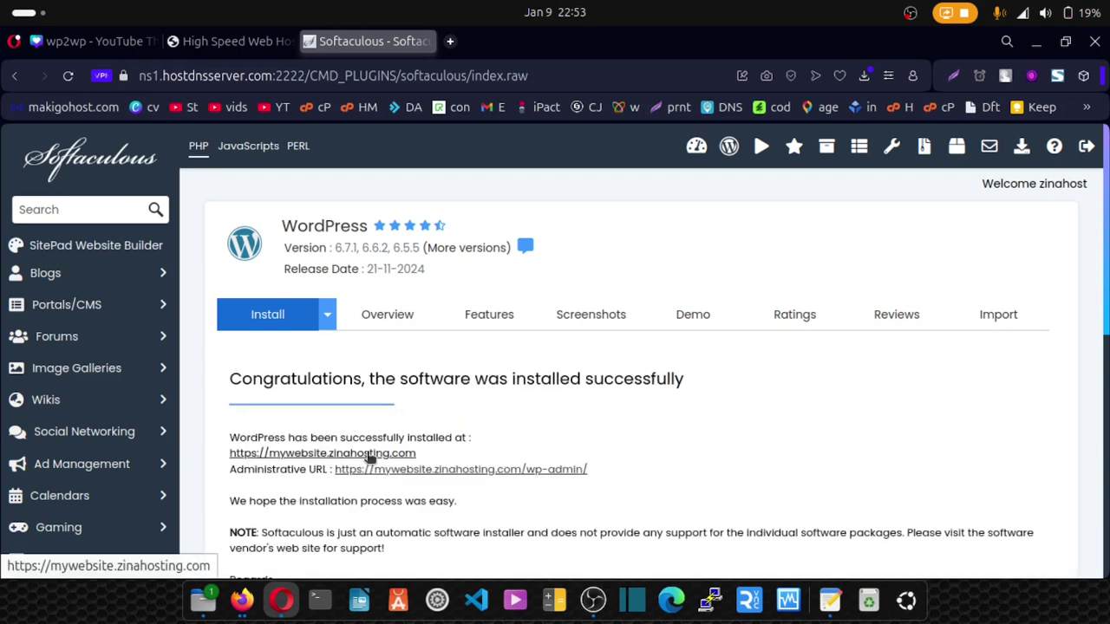
drag(417, 454, 232, 452)
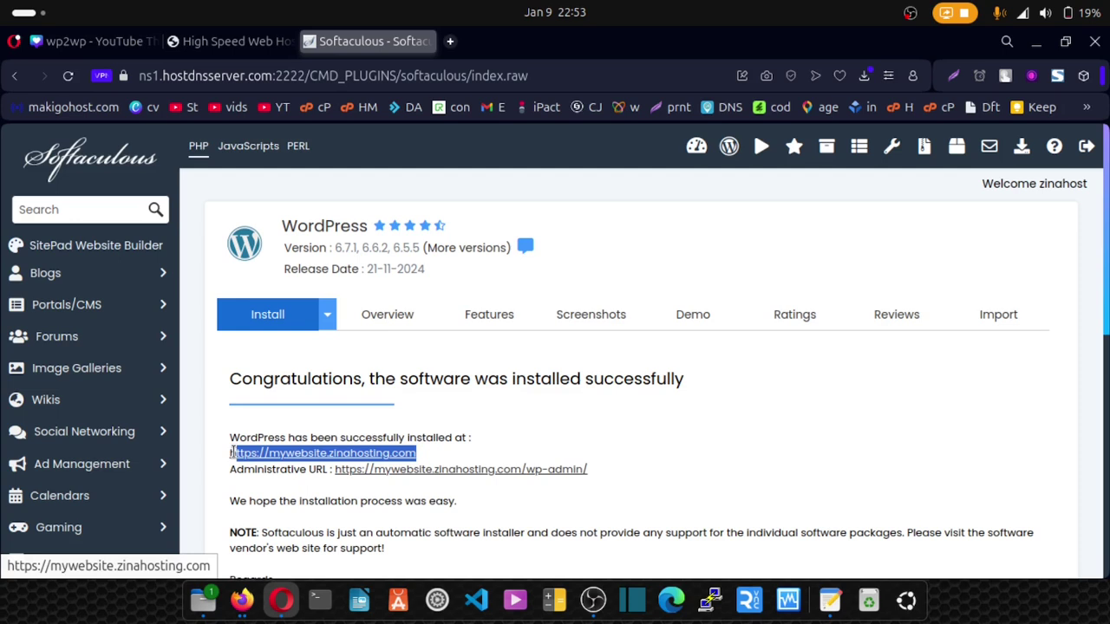
click(344, 421)
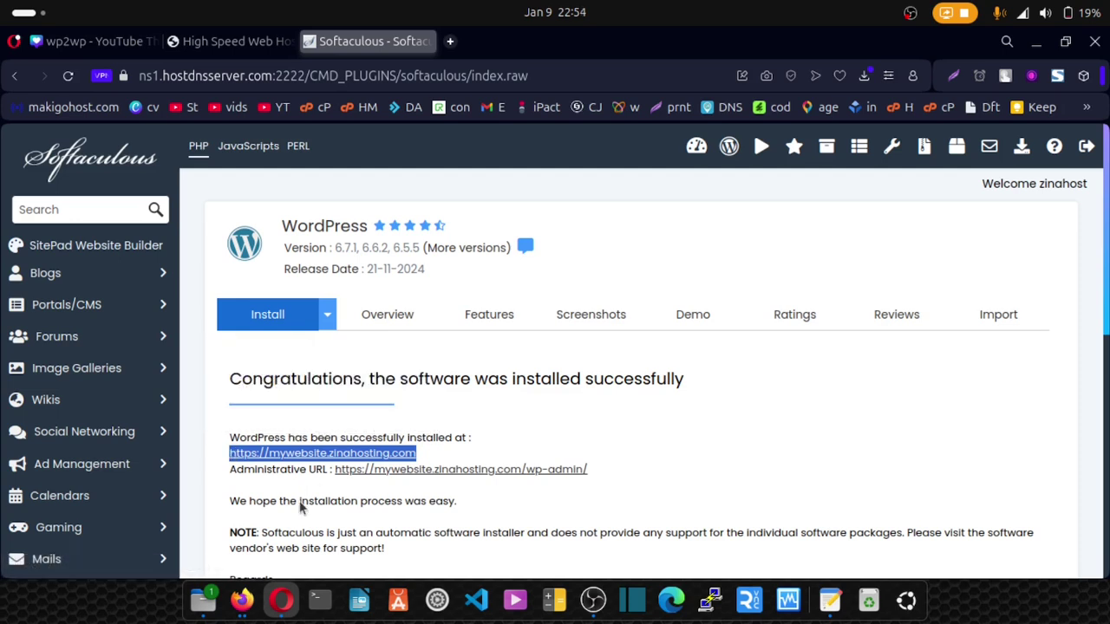
click(242, 598)
click(228, 77)
key(ctrl+v)
key(Return)
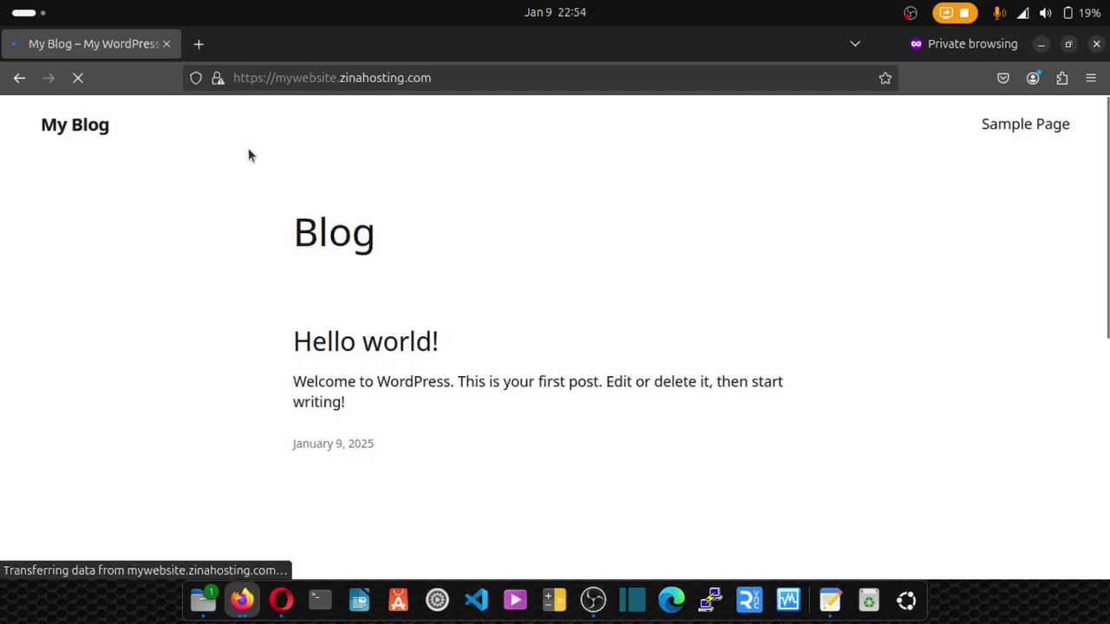
click(219, 82)
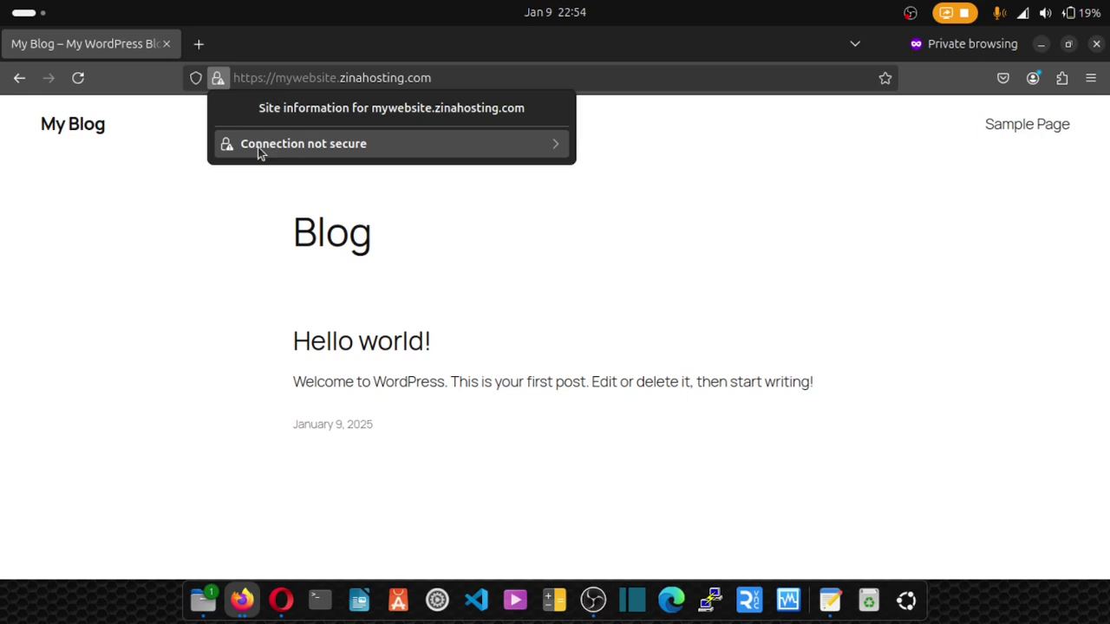
click(106, 290)
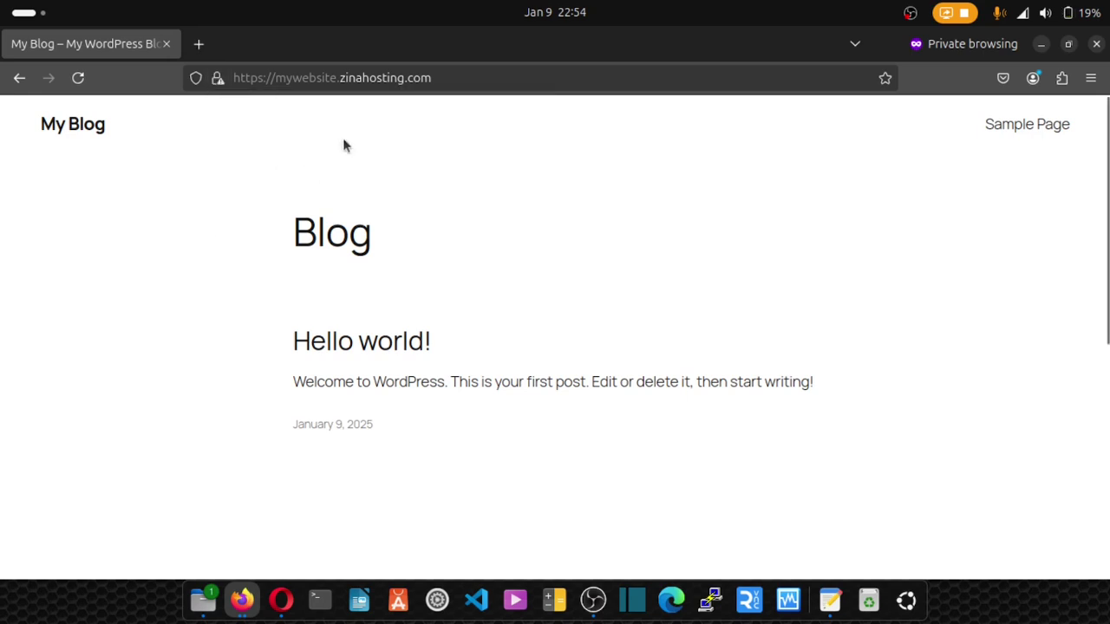
- Go to the site's /wp-admin sign-in page
click(434, 79)
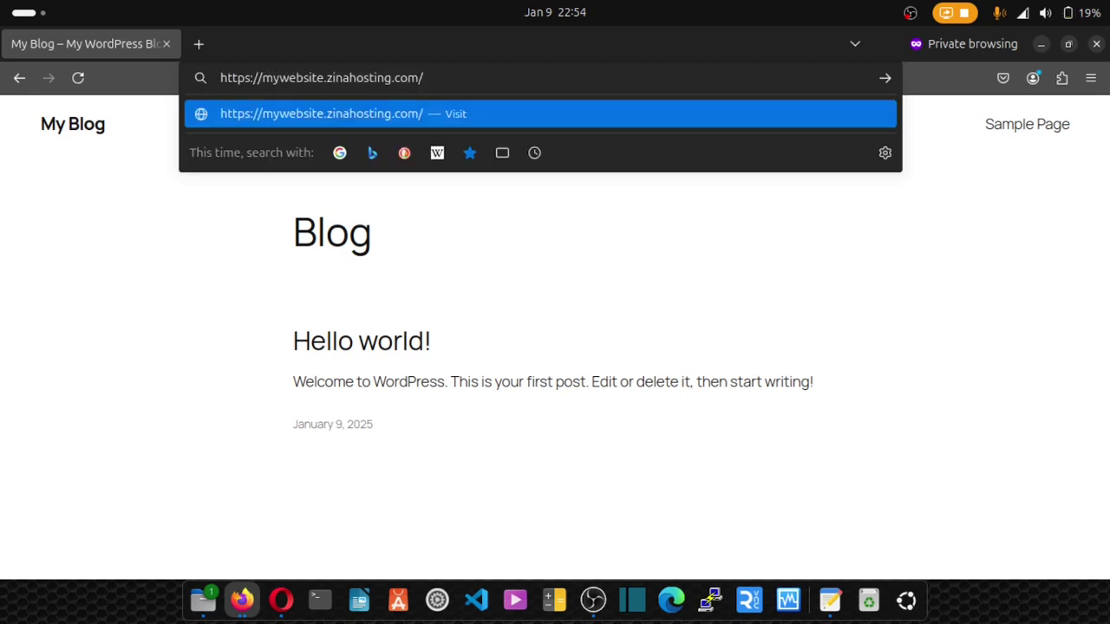
text(wp-admin)
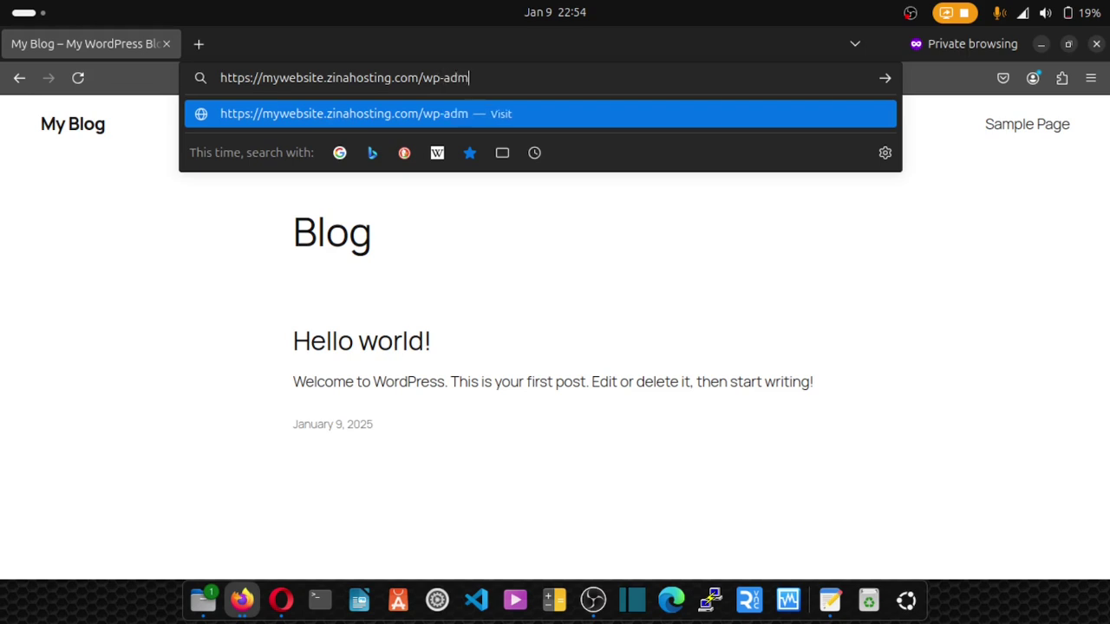
key(Return)
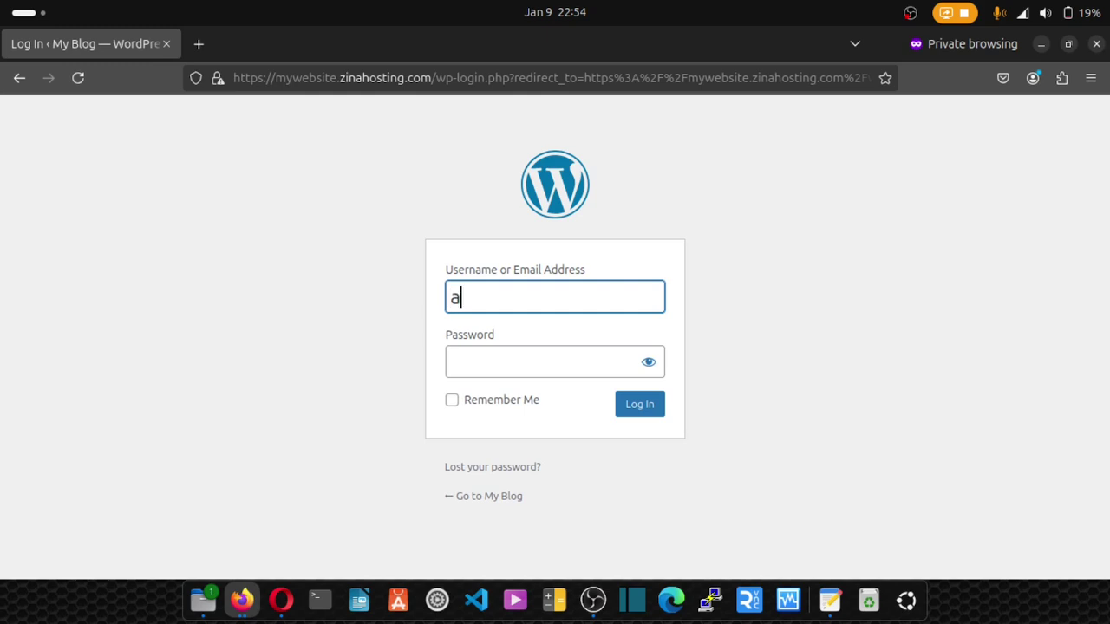
- Log in with the administrator username and password
text(dmin)
click(501, 358)
text(••••)
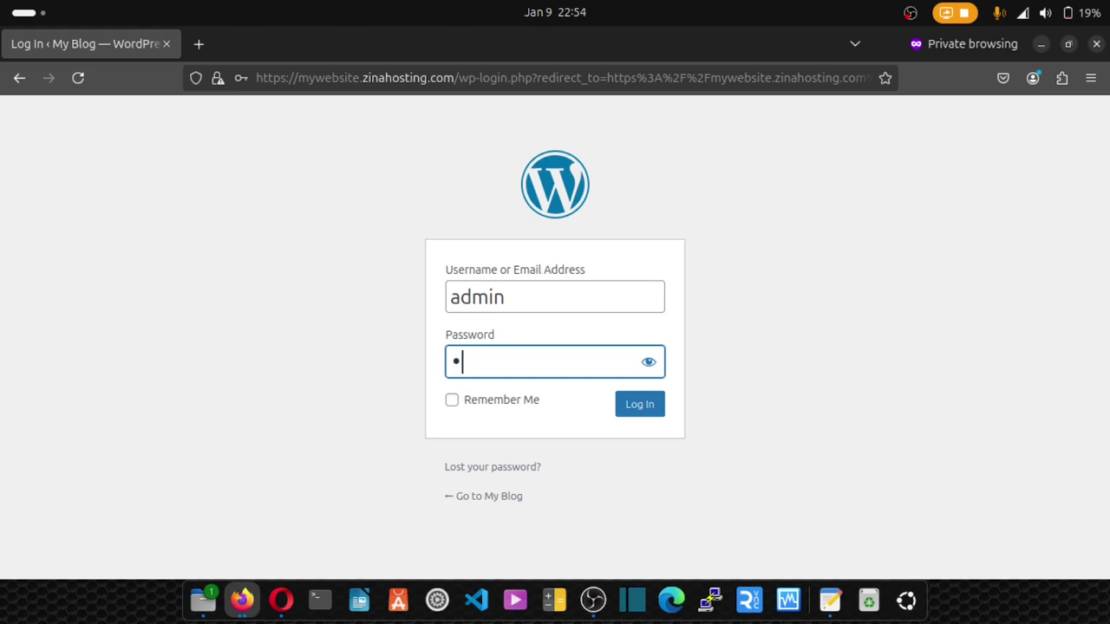
click(635, 410)
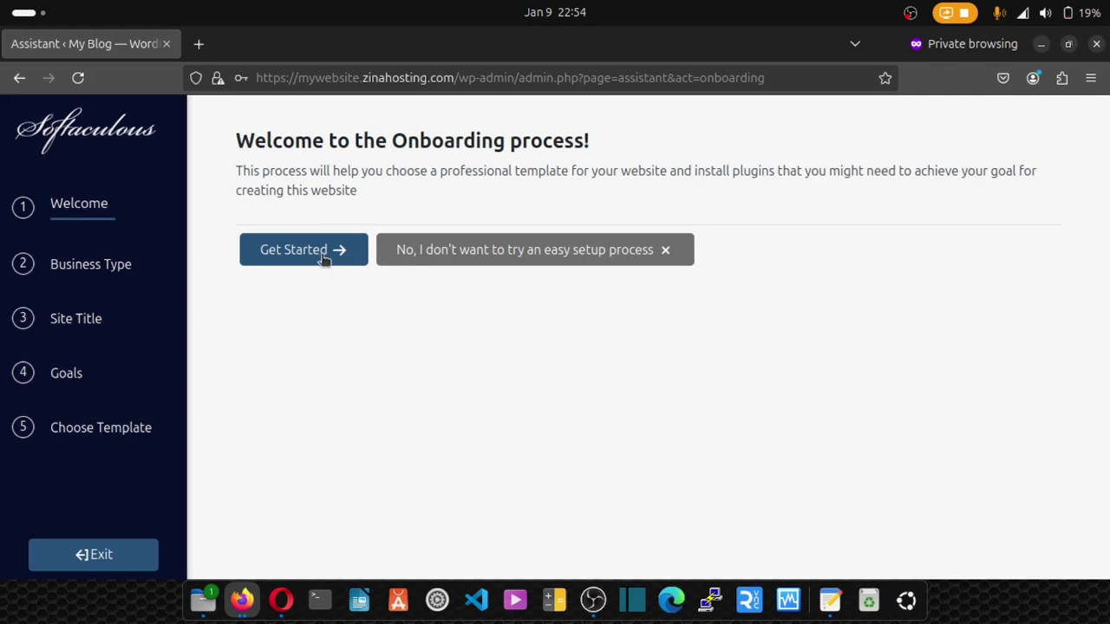
- Decline the easy setup process and go to the WordPress Dashboard
click(517, 253)
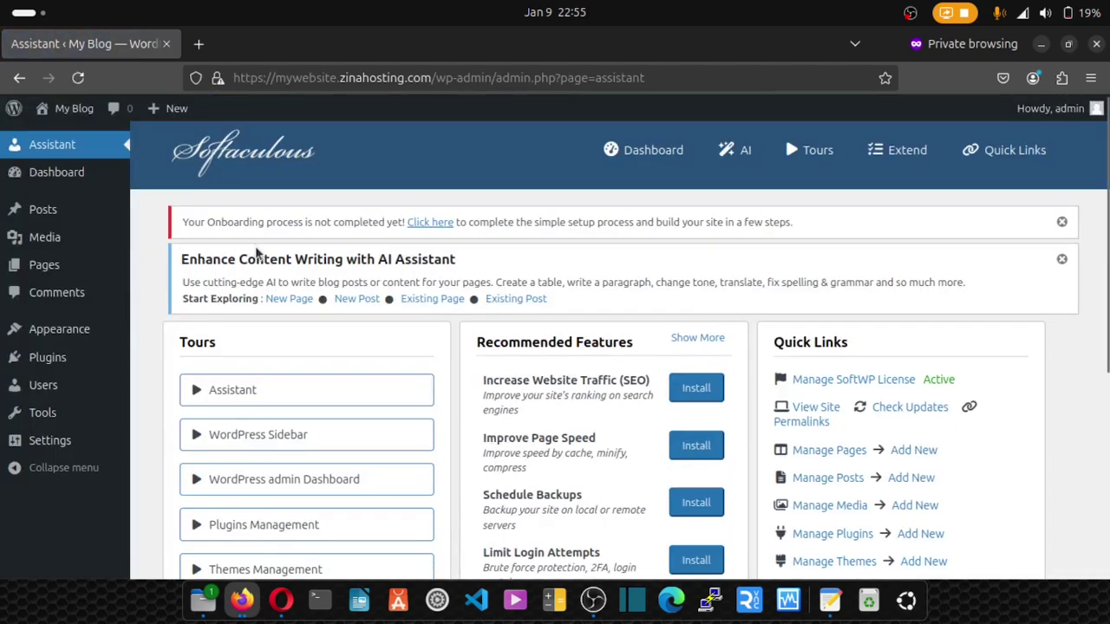
scroll(260, 254, down, 4)
scroll(263, 255, up, 4)
click(61, 174)
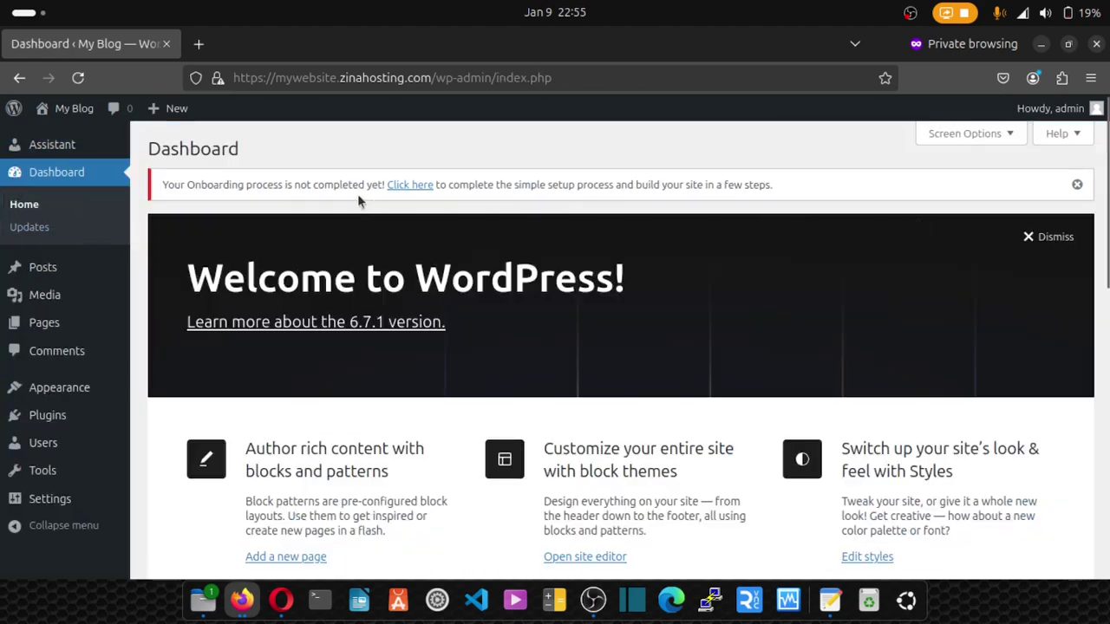
- Resume the unfinished onboarding and categorize the website as Business
click(415, 191)
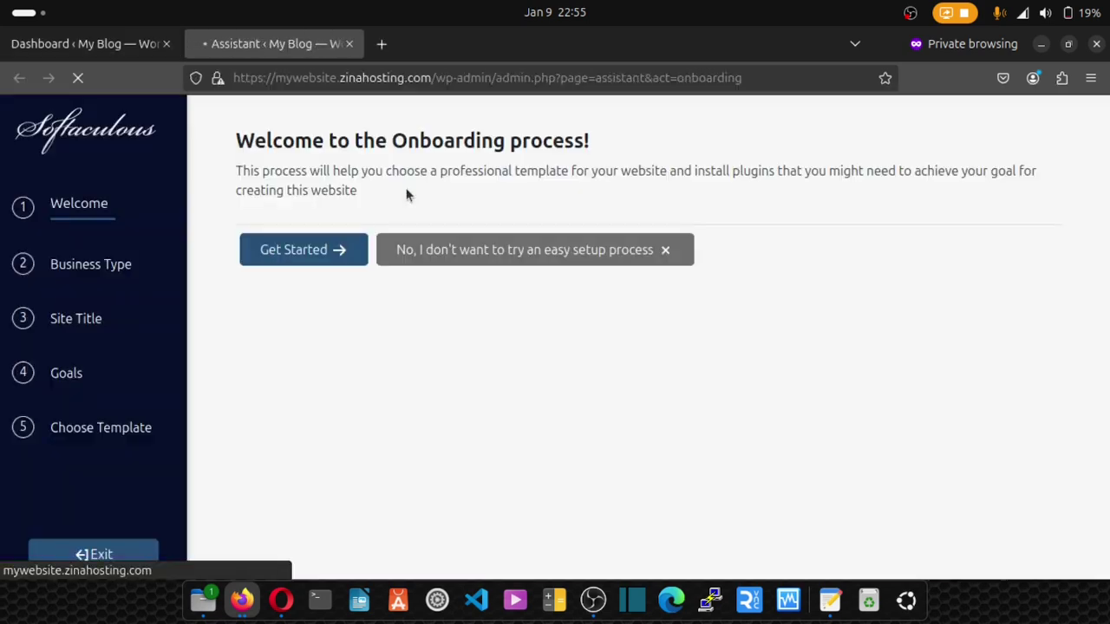
click(309, 251)
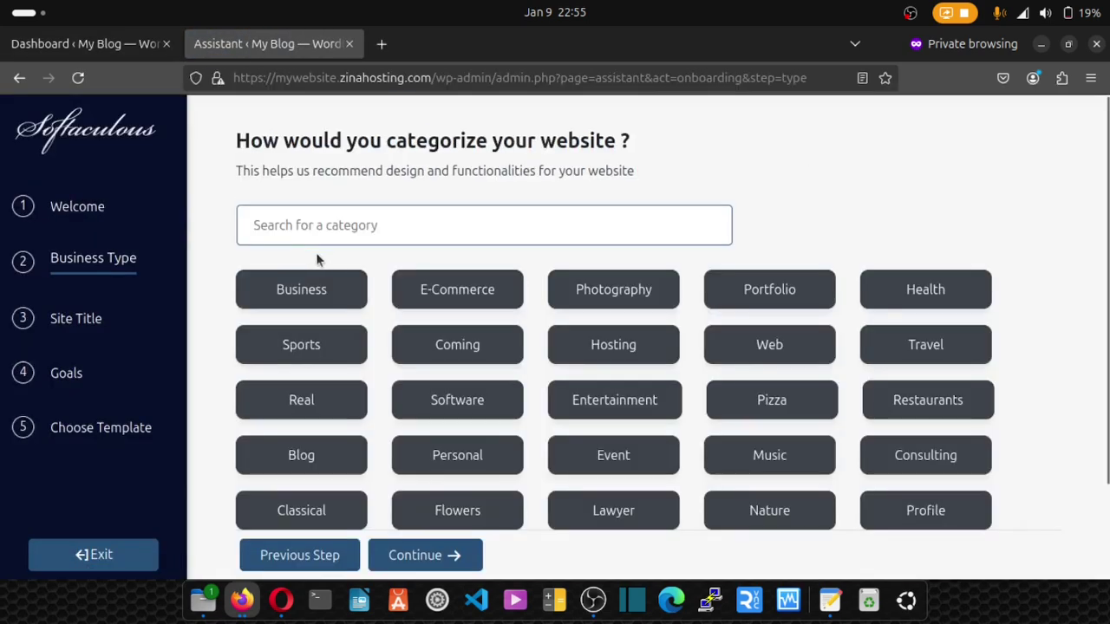
scroll(322, 257, down, 2)
scroll(322, 253, up, 1)
click(312, 252)
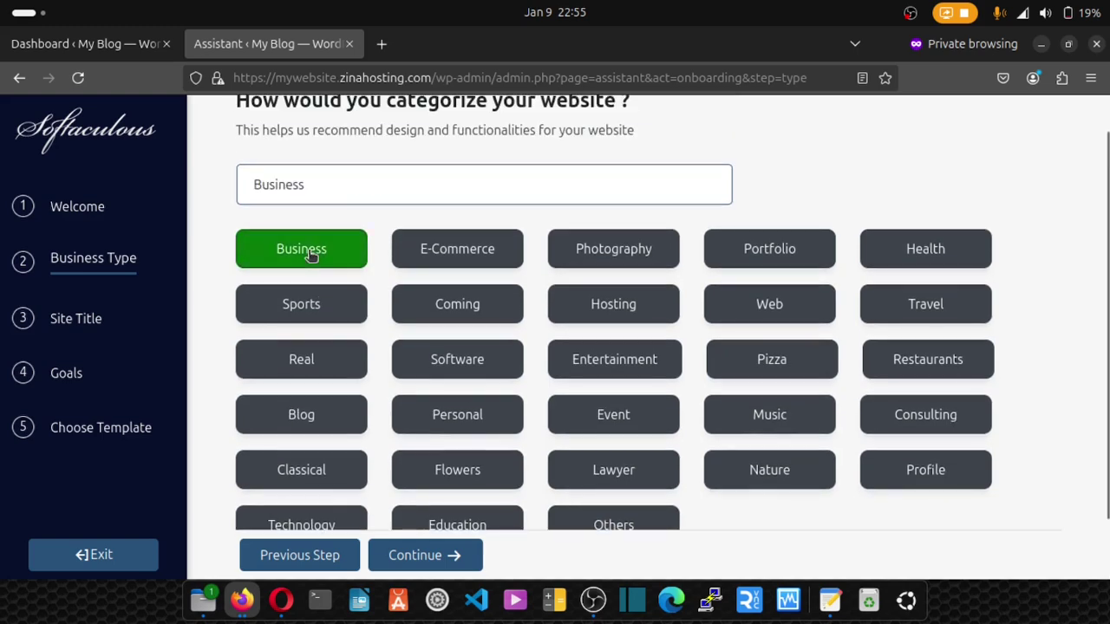
scroll(339, 353, down, 1)
click(409, 556)
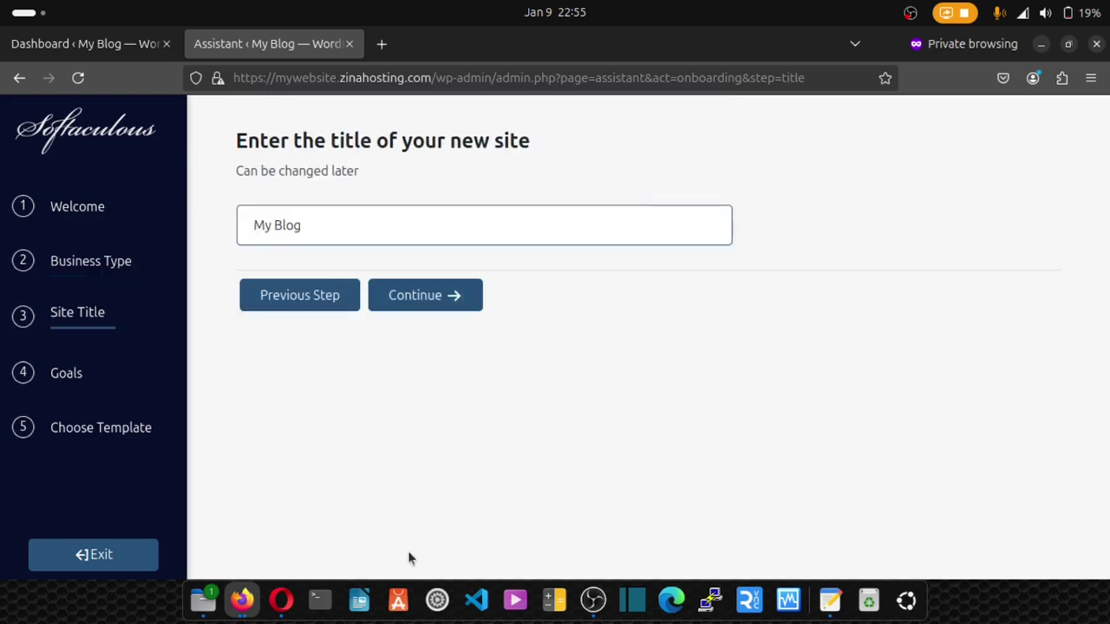
- Keep the My Blog title and add Sell Products as a site goal
drag(331, 224, 211, 236)
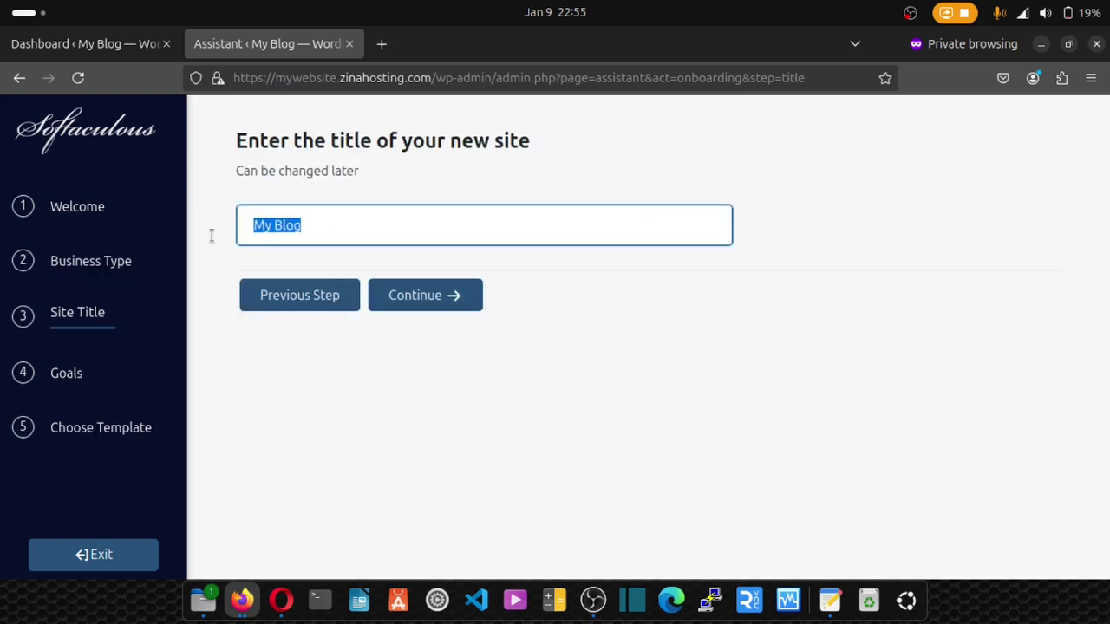
click(431, 296)
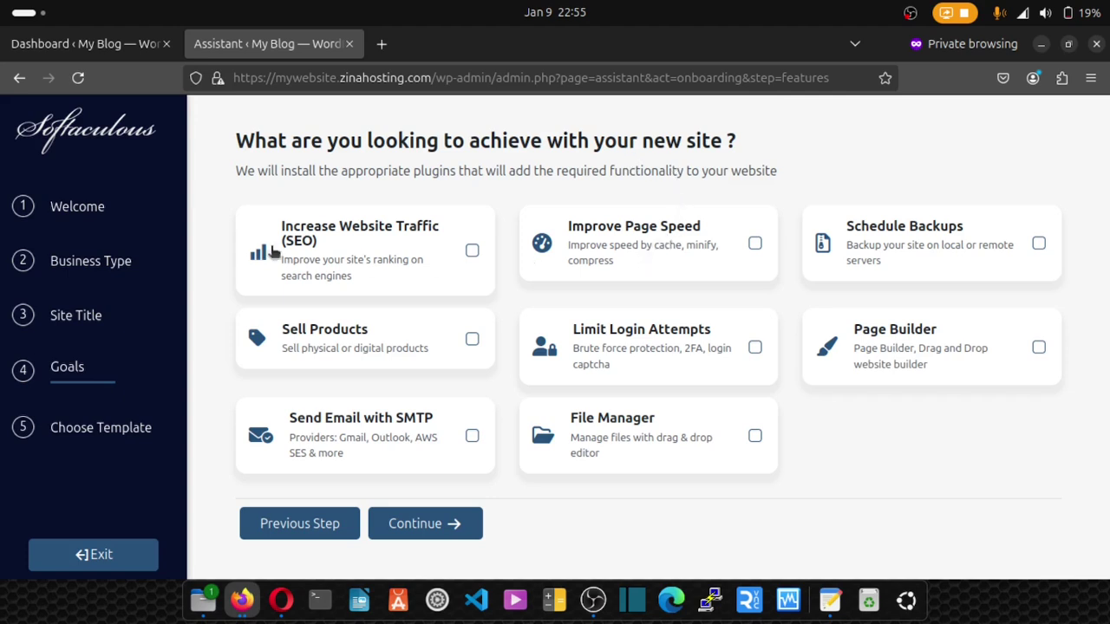
click(350, 337)
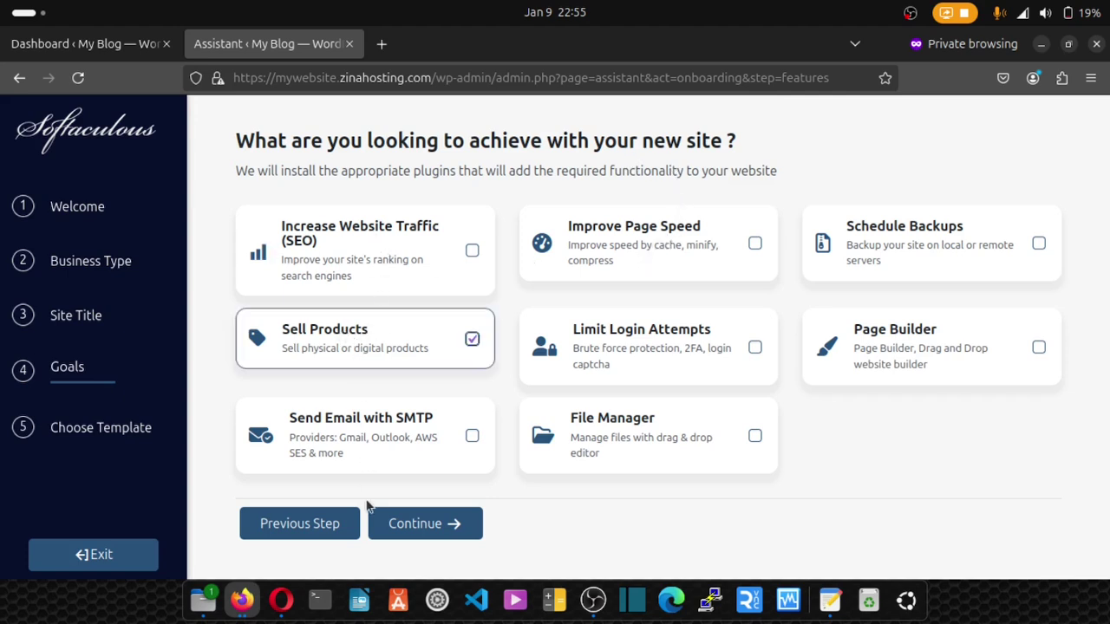
click(416, 524)
- Browse the business designs, select the Bourn theme and review its preview
scroll(315, 307, down, 2)
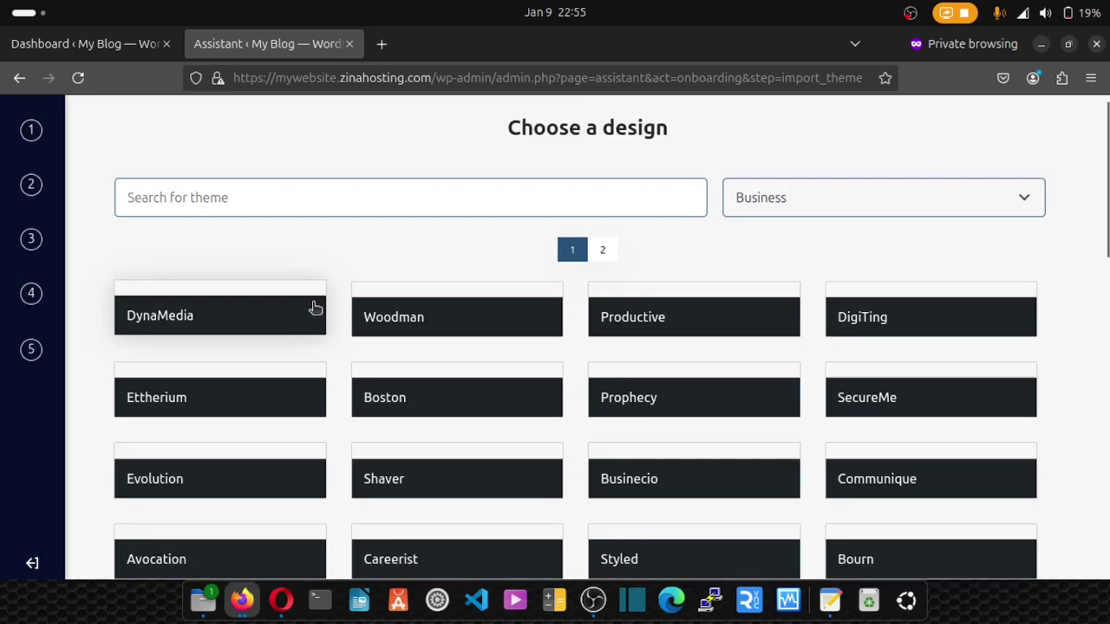
scroll(314, 310, down, 5)
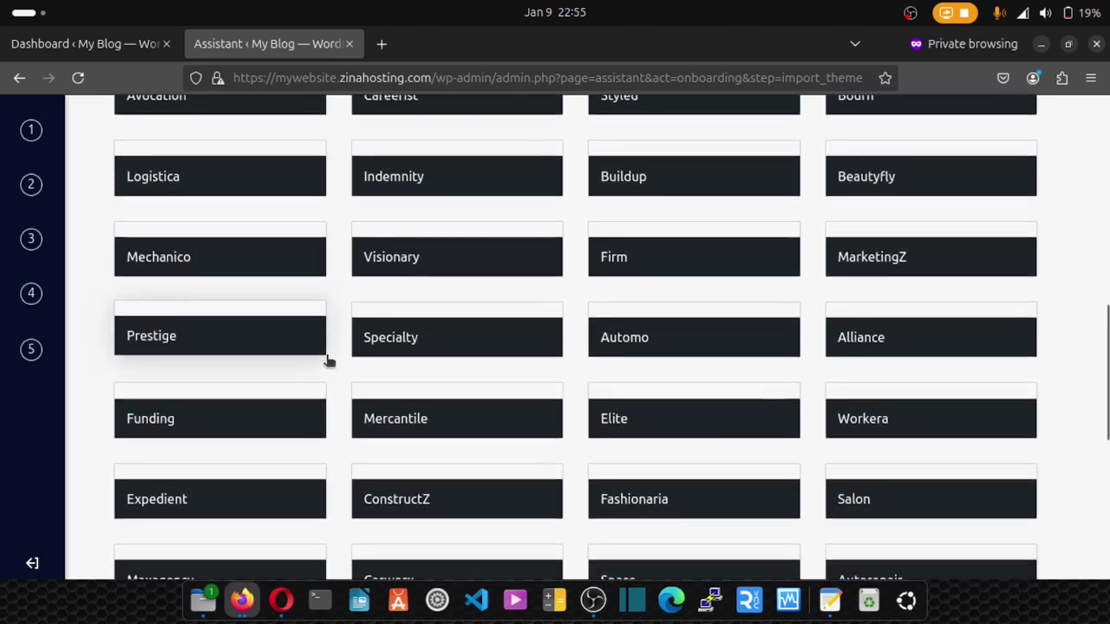
scroll(330, 369, up, 5)
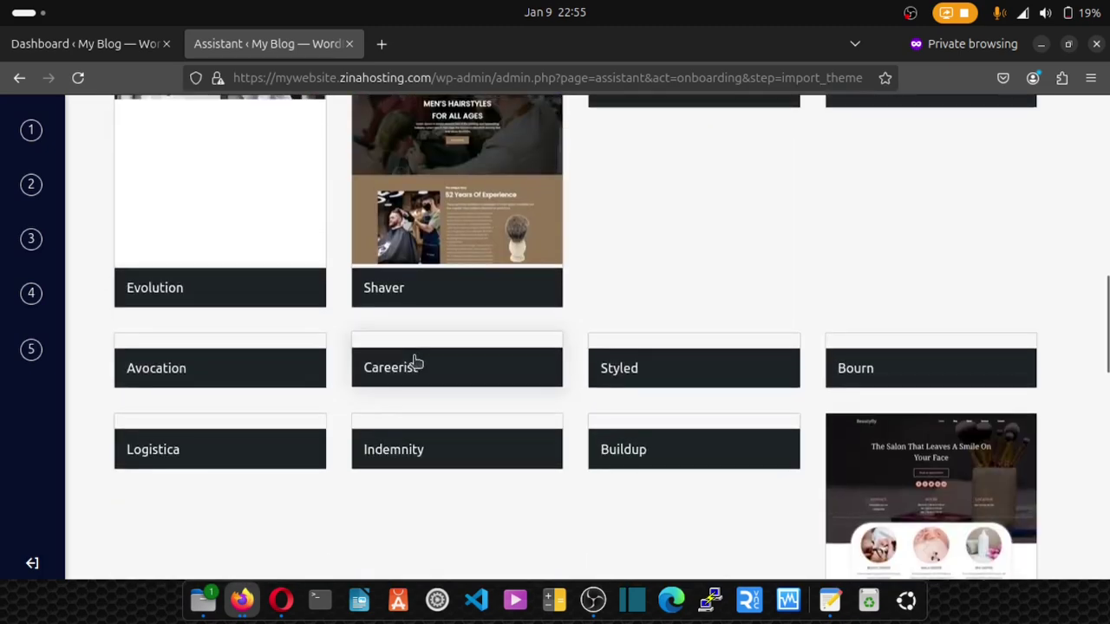
scroll(807, 317, up, 5)
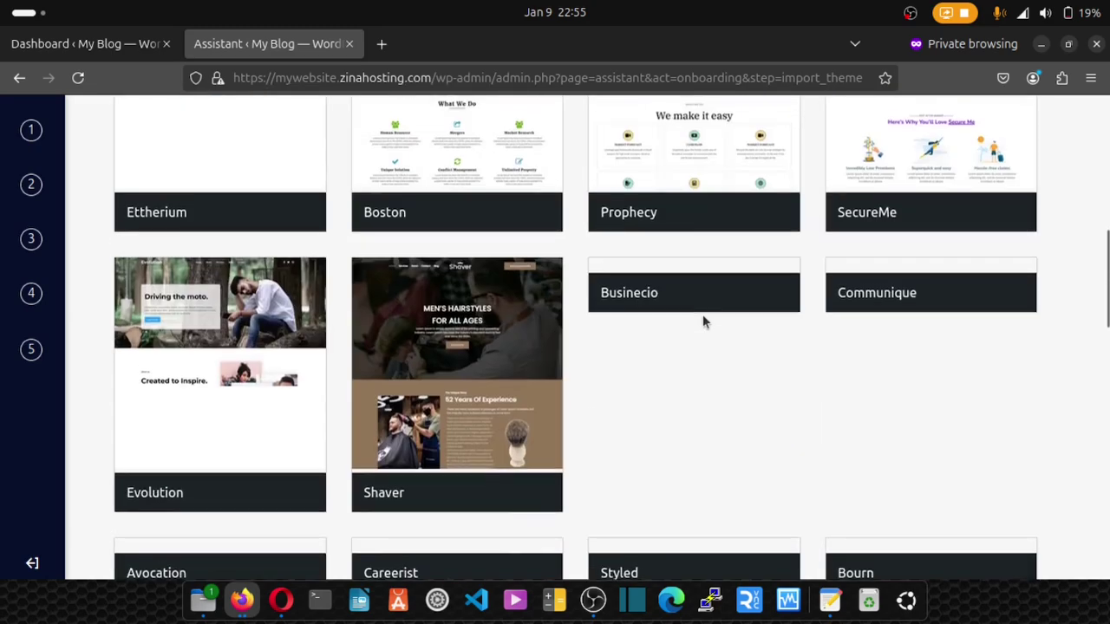
scroll(719, 357, down, 3)
scroll(728, 360, down, 7)
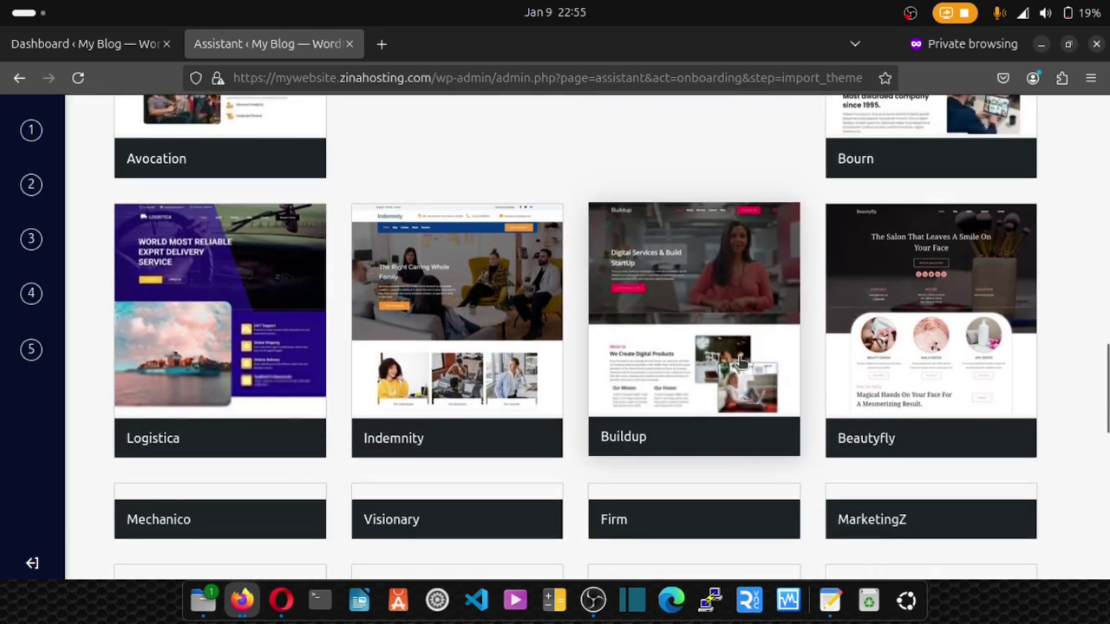
scroll(728, 339, up, 6)
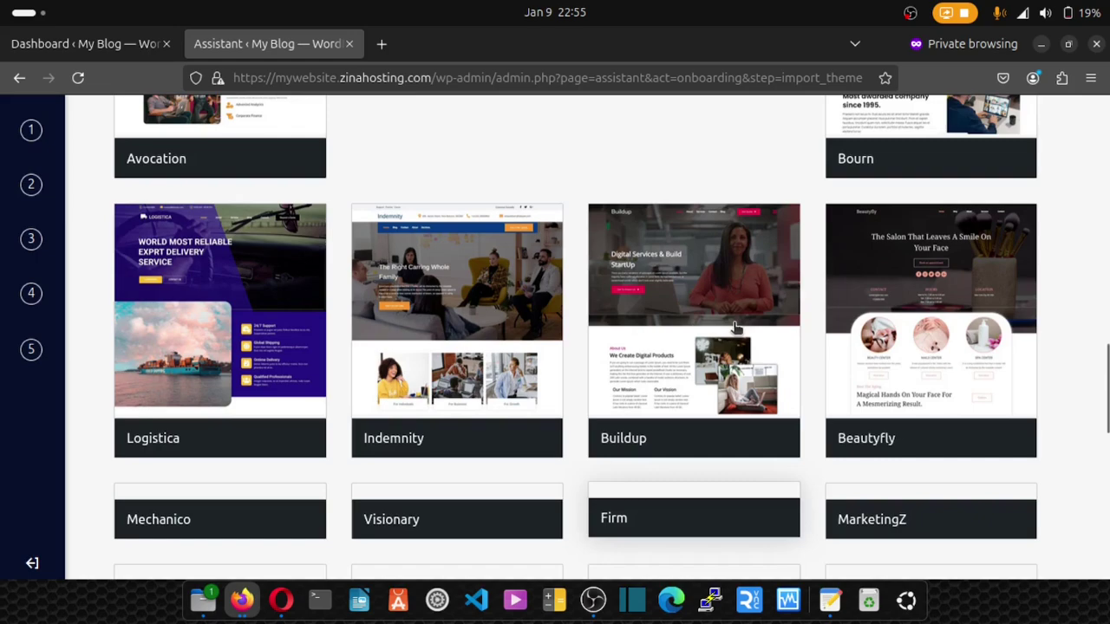
scroll(954, 343, up, 3)
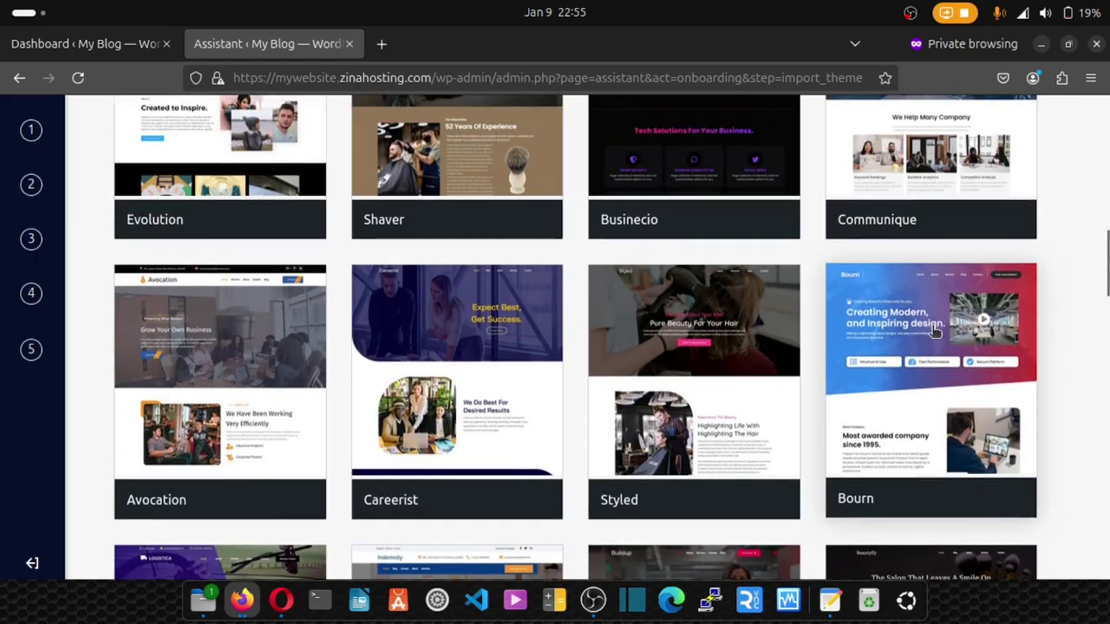
click(934, 329)
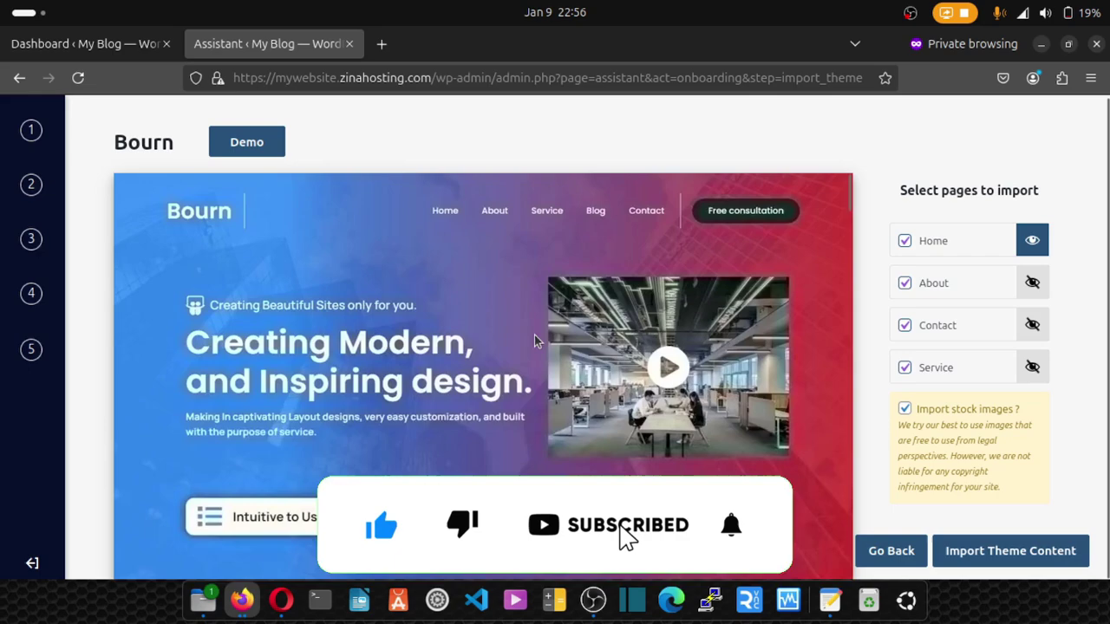
scroll(537, 343, down, 5)
scroll(550, 357, down, 10)
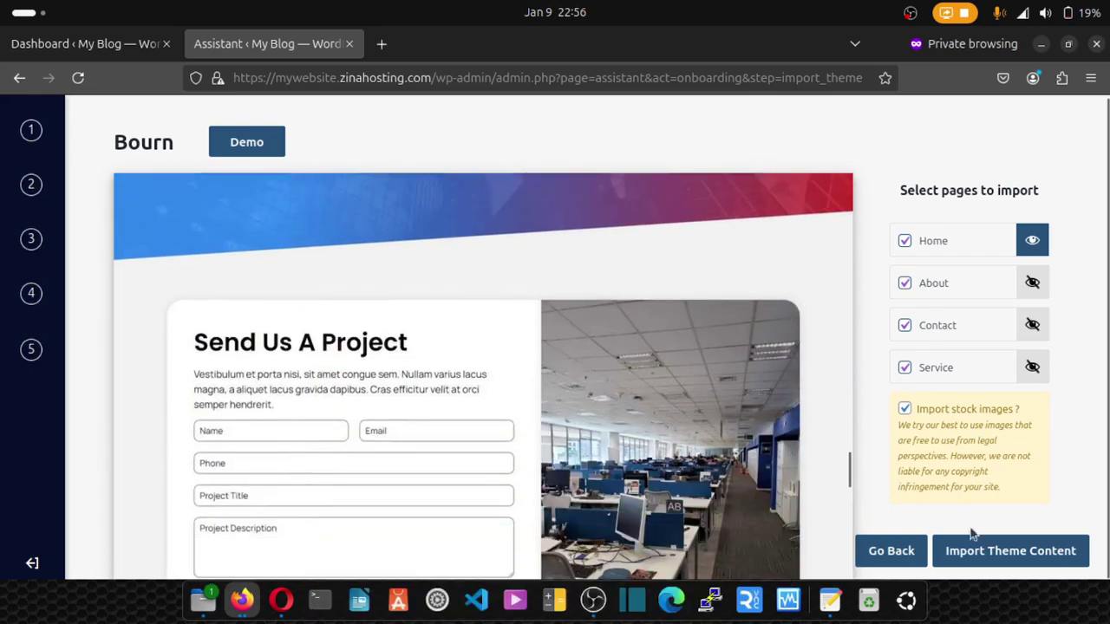
- Import the Bourn theme content and let the setup reach 100%
click(971, 532)
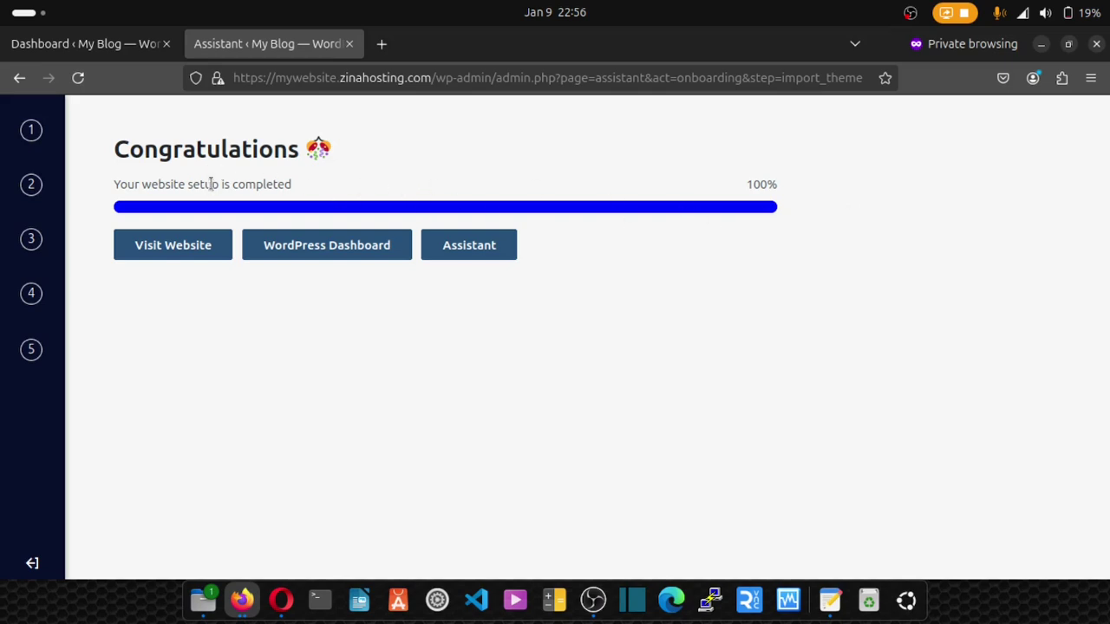
- Visit the live site and scroll through its new Bourn homepage
click(180, 255)
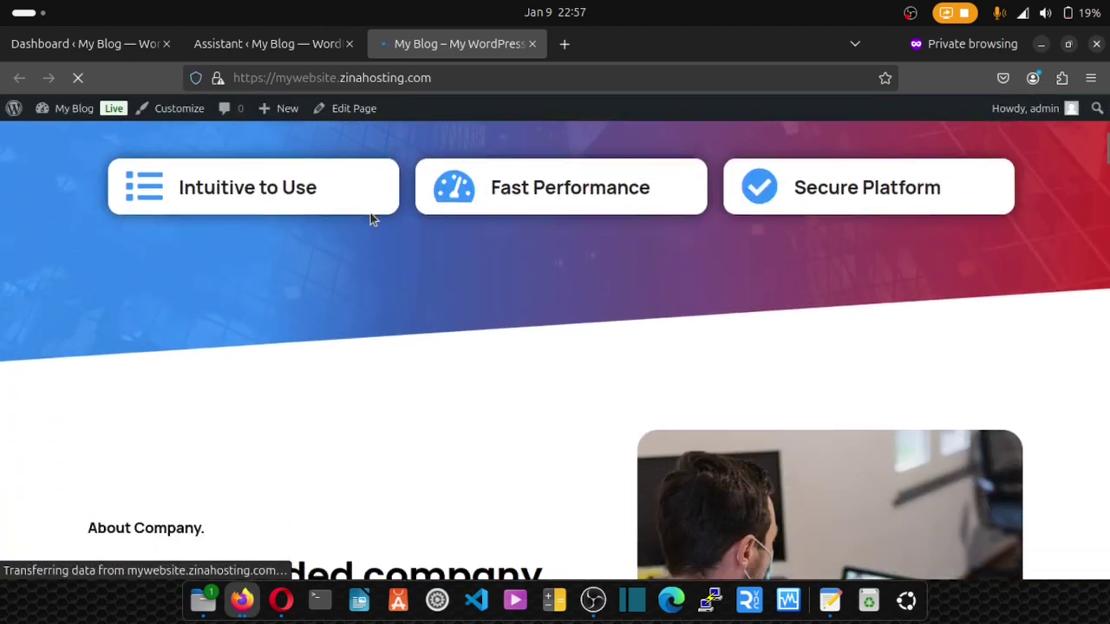
scroll(370, 219, up, 4)
scroll(370, 219, down, 5)
scroll(371, 220, down, 15)
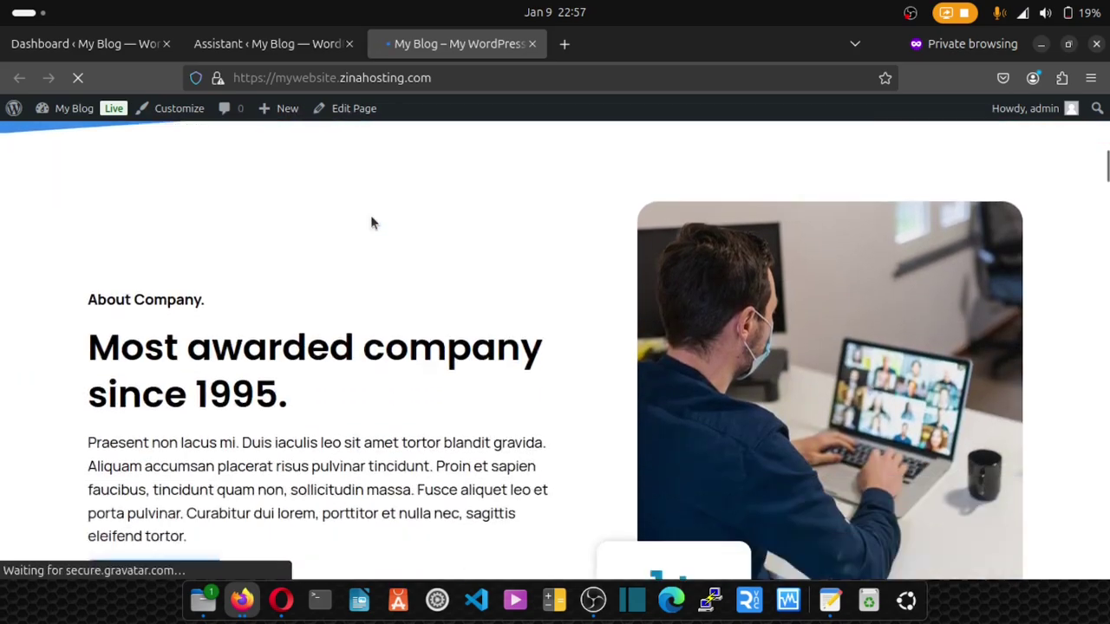
scroll(373, 224, down, 15)
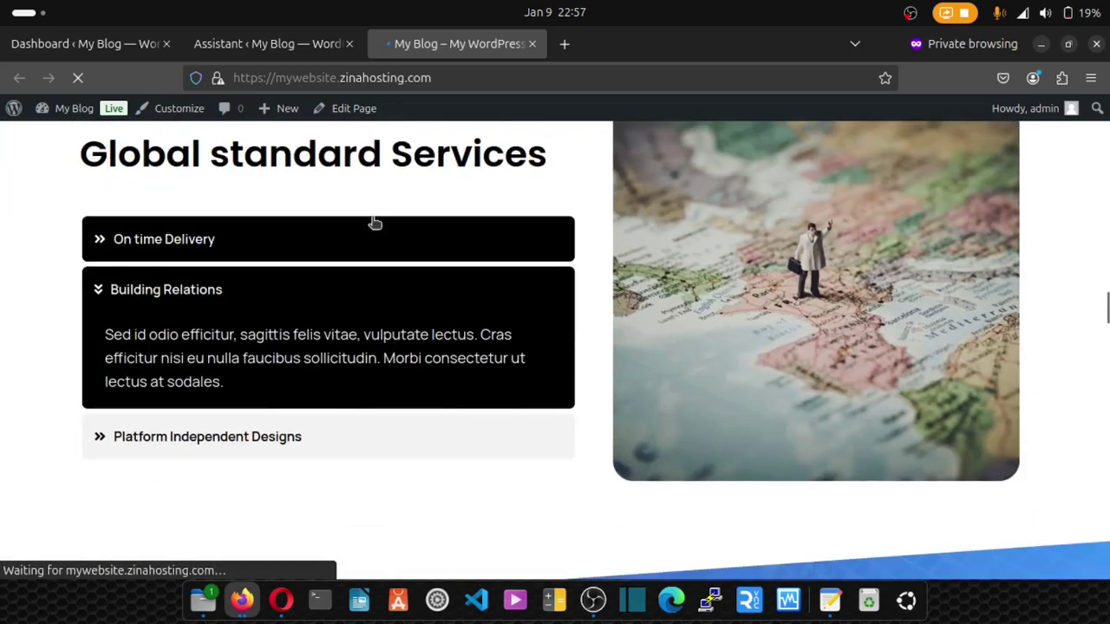
scroll(384, 199, up, 20)
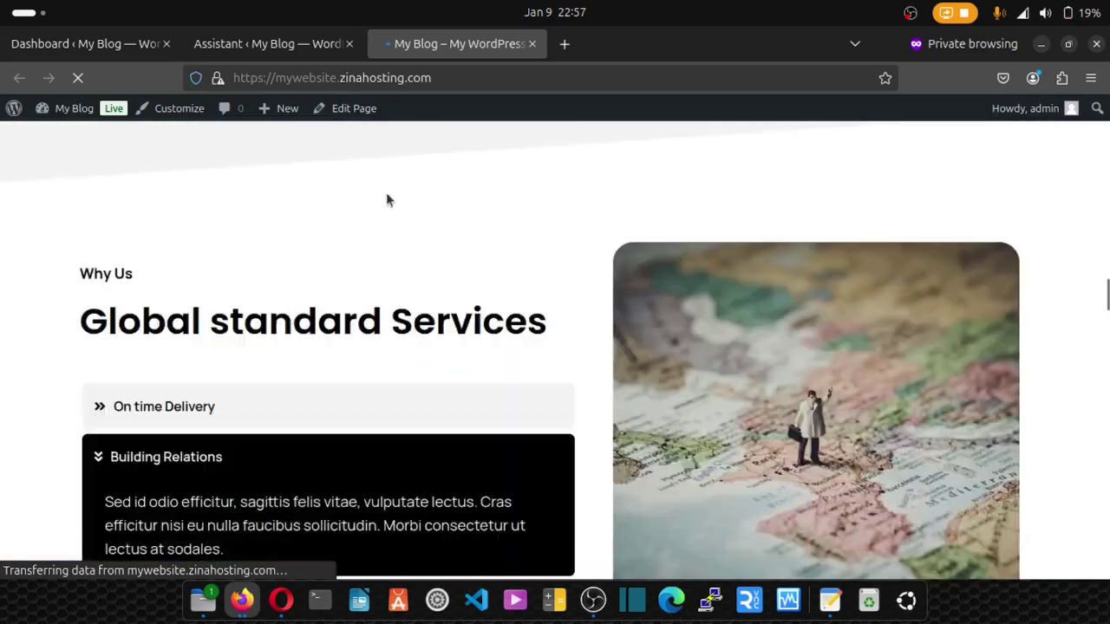